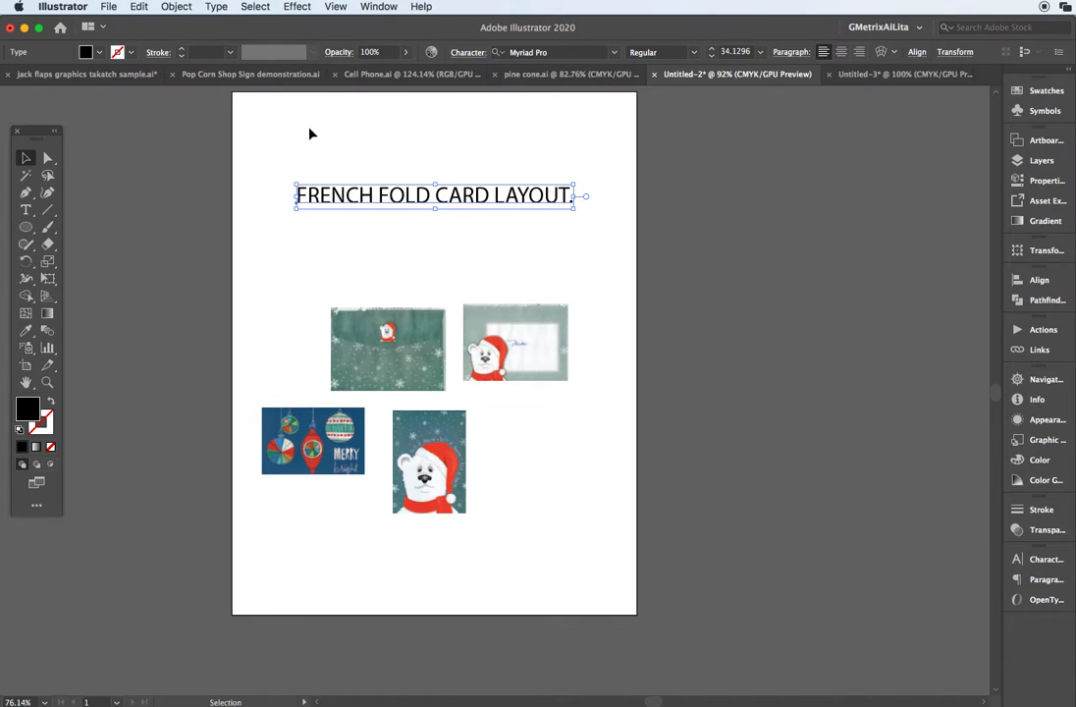
# - Start a new document from the Letter print preset, with inches as units and landscape orientation
pyautogui.click(108, 7)
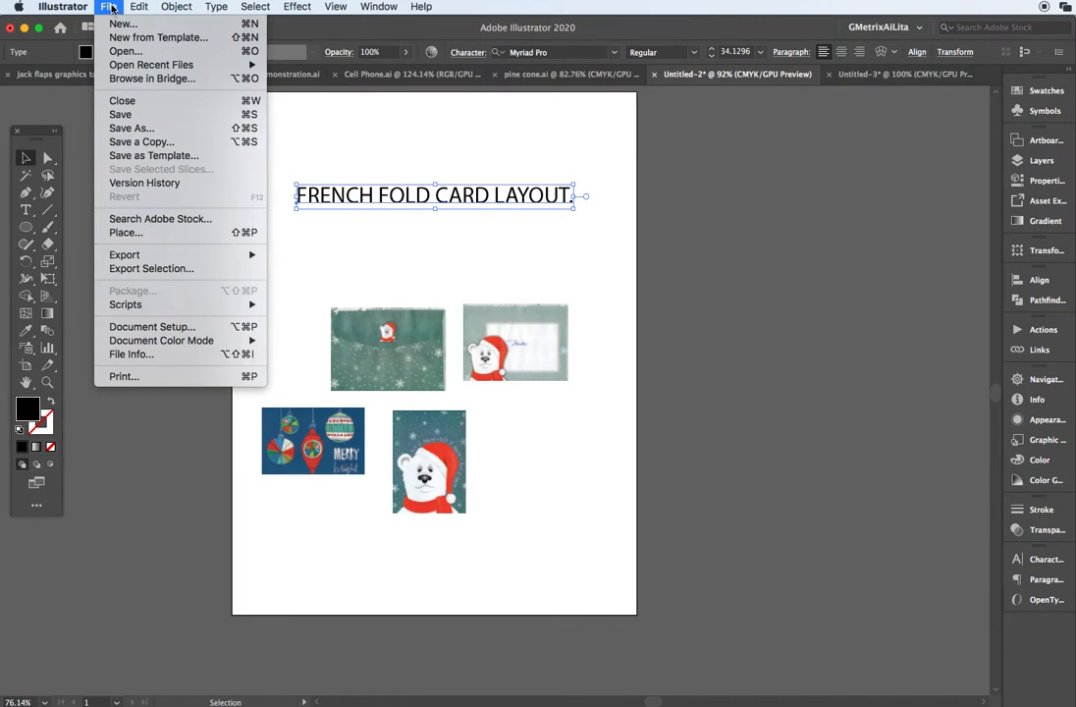
pyautogui.click(118, 23)
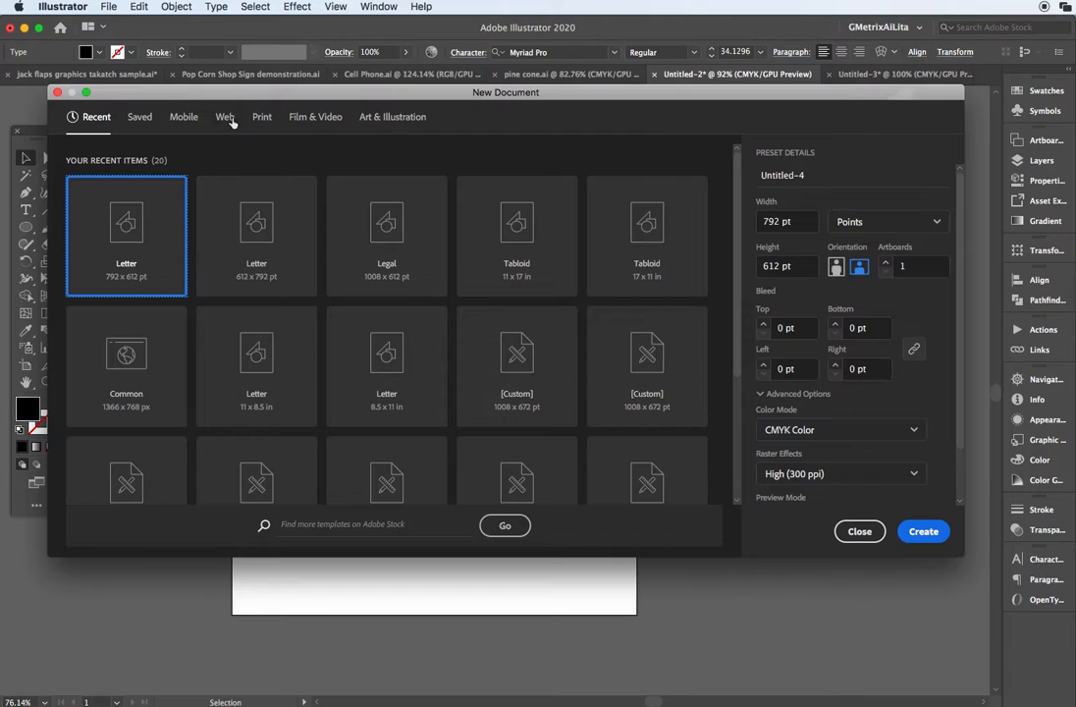
pyautogui.click(258, 118)
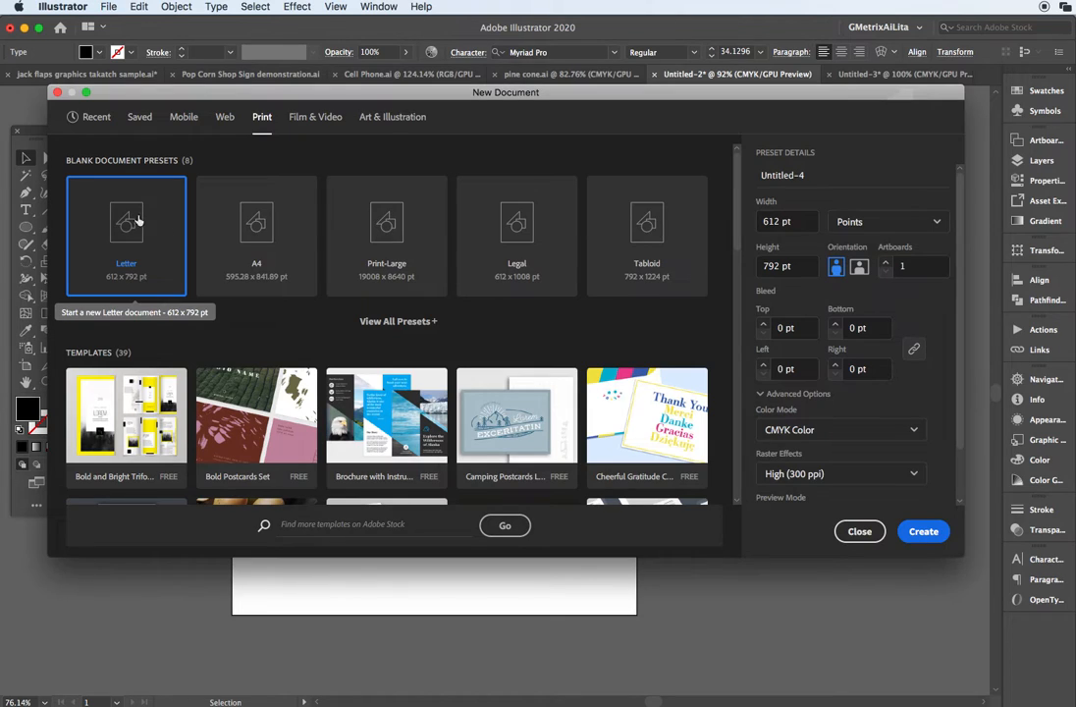
pyautogui.click(886, 225)
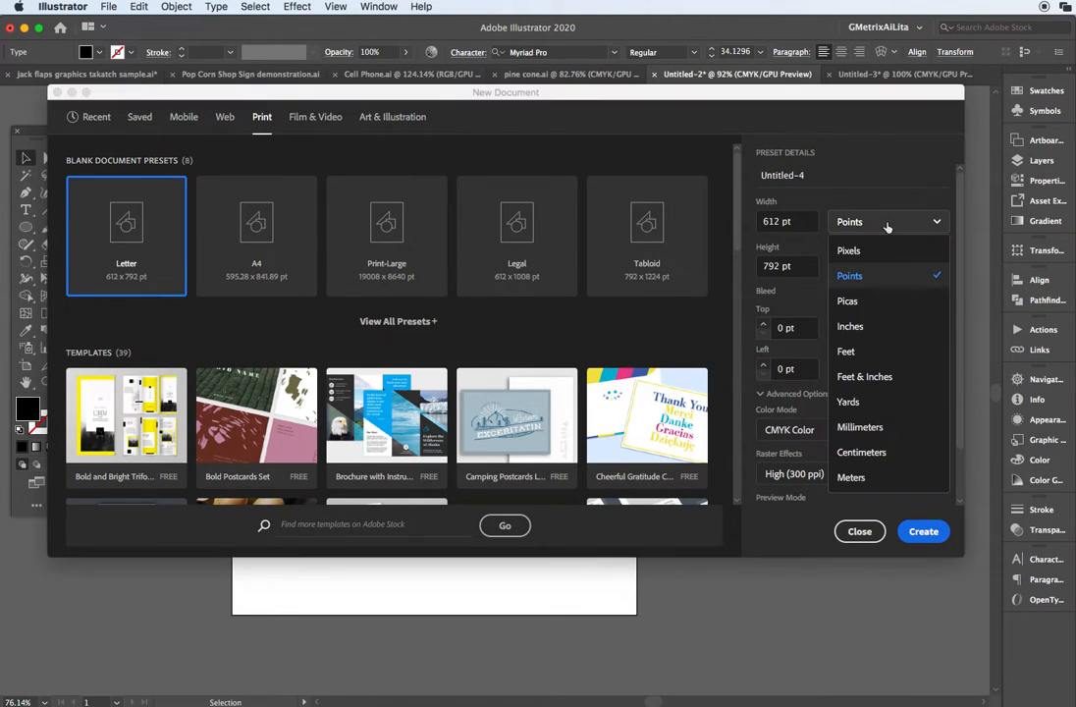
pyautogui.click(892, 328)
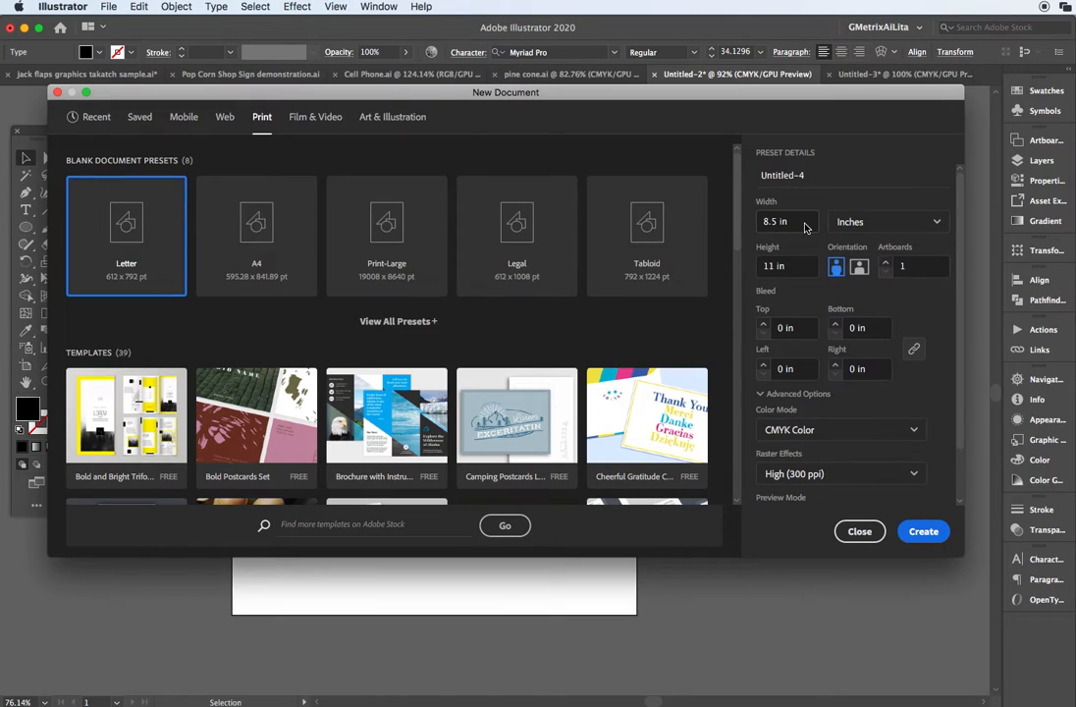
pyautogui.click(860, 269)
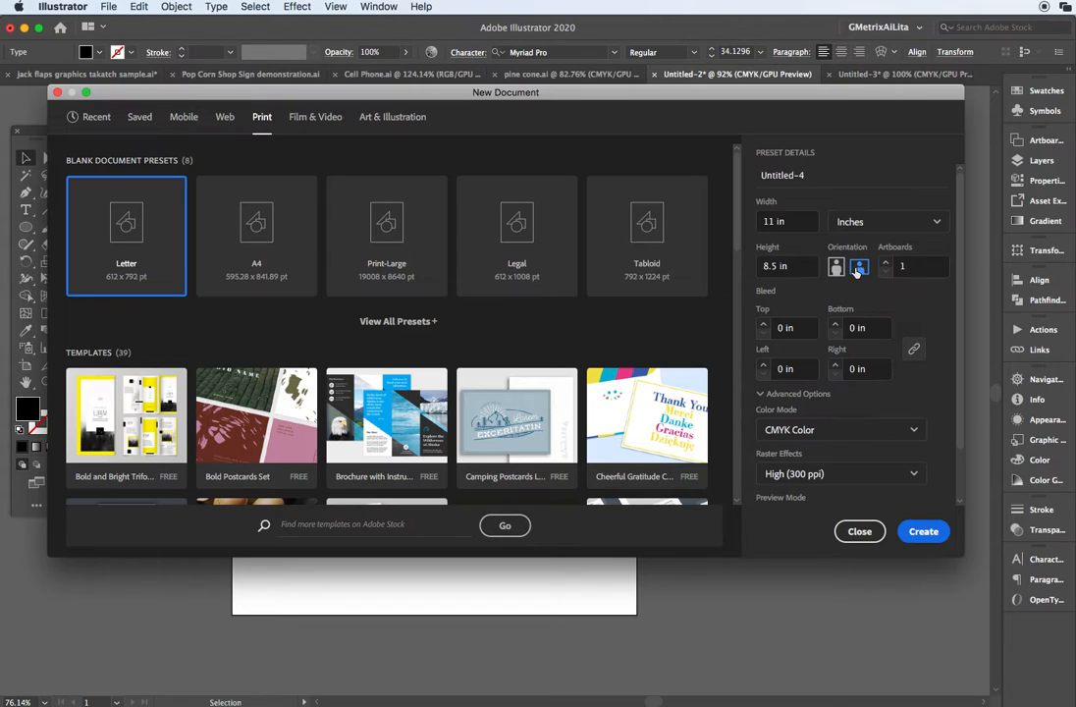
# - Set a 0.125 in bleed on all sides, keep CMYK Color, and create the document
pyautogui.click(768, 330)
pyautogui.write('.125')
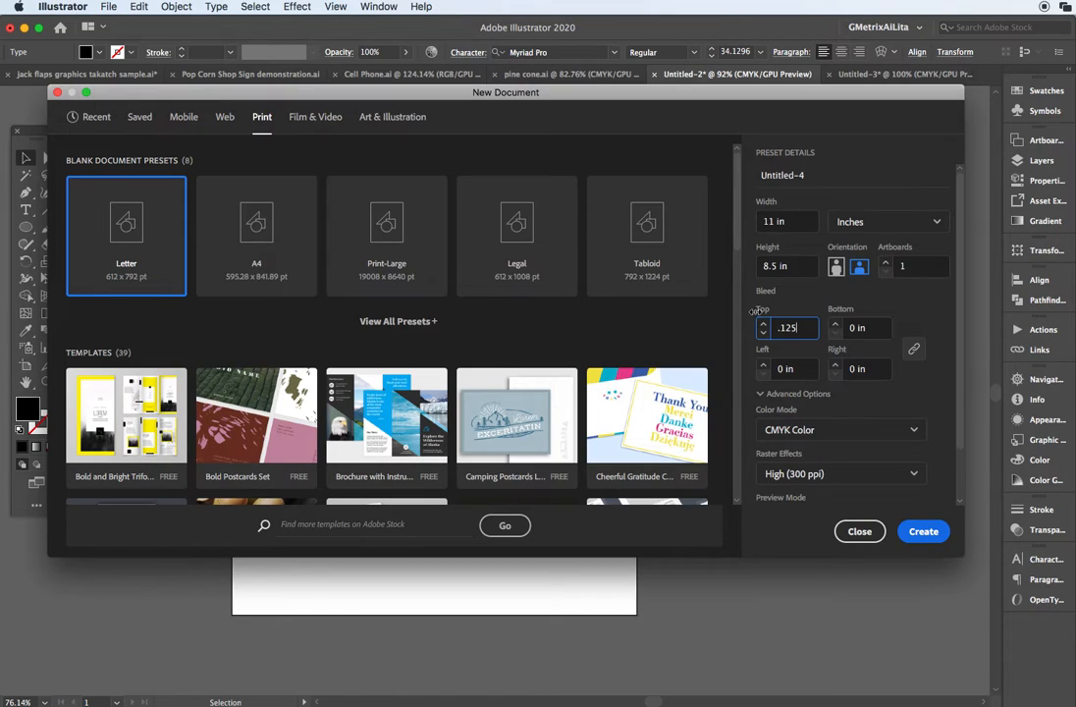
pyautogui.click(867, 329)
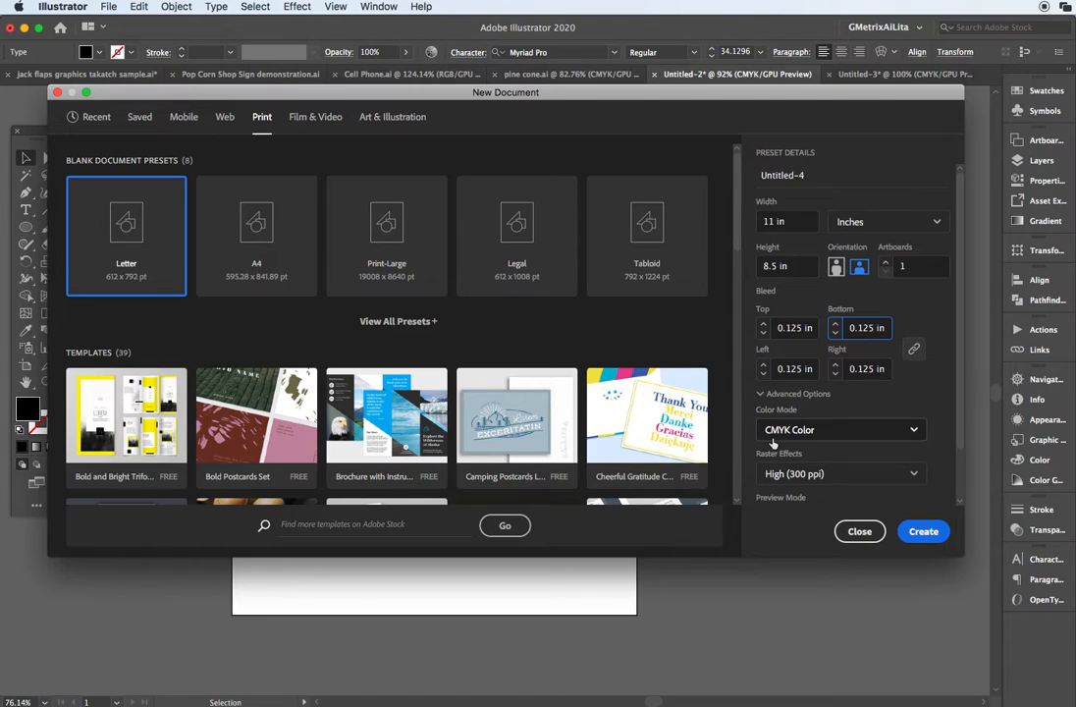
pyautogui.click(908, 430)
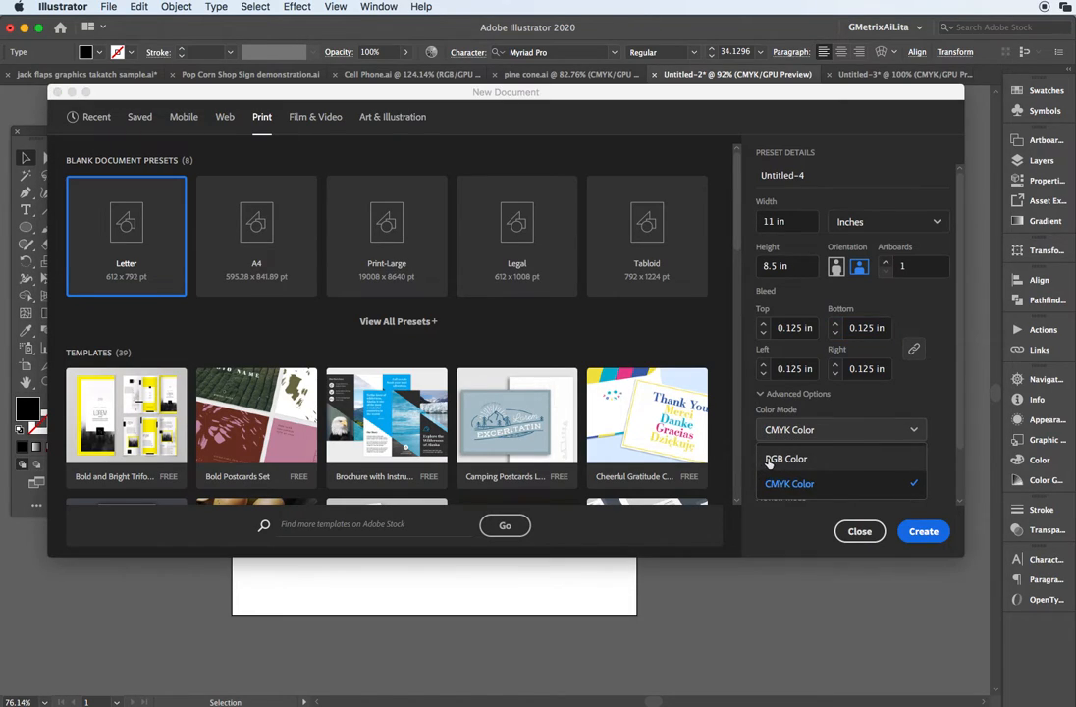
pyautogui.click(885, 433)
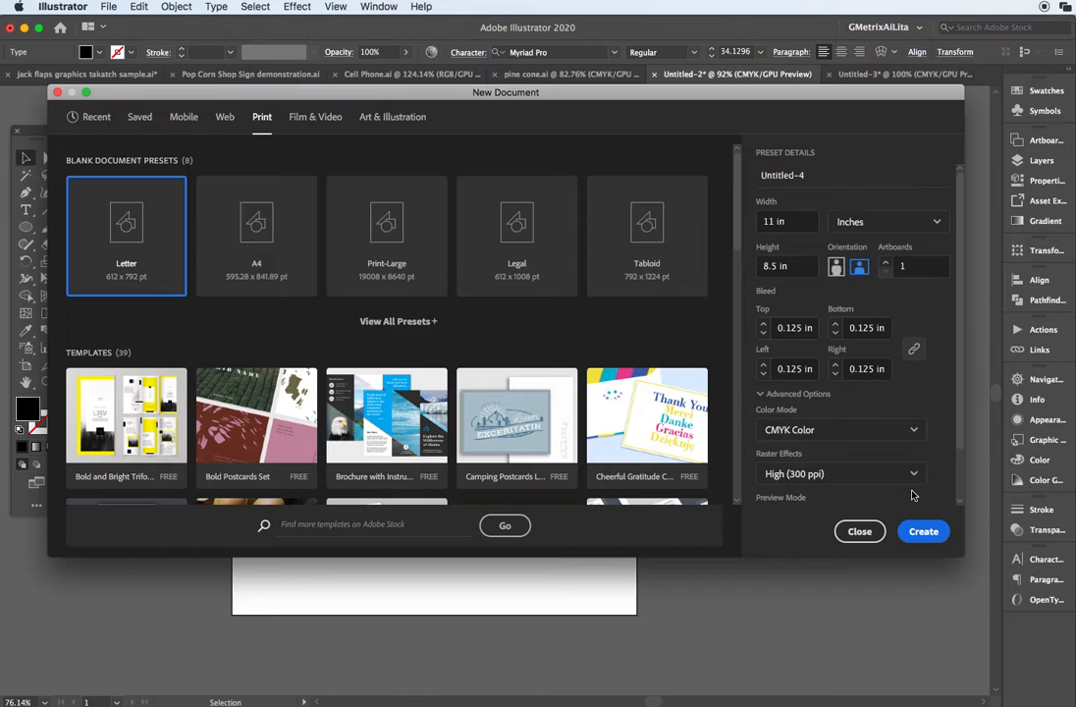
pyautogui.click(920, 531)
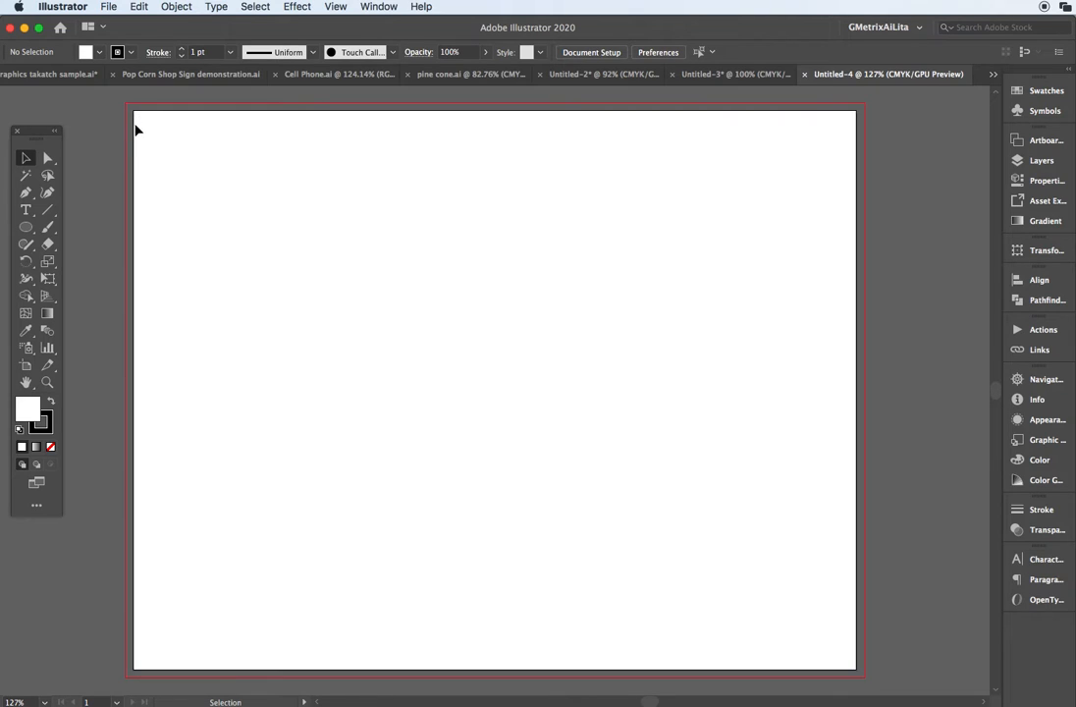
# - Show the rulers in the new document
pyautogui.scroll(5, 136, 128)
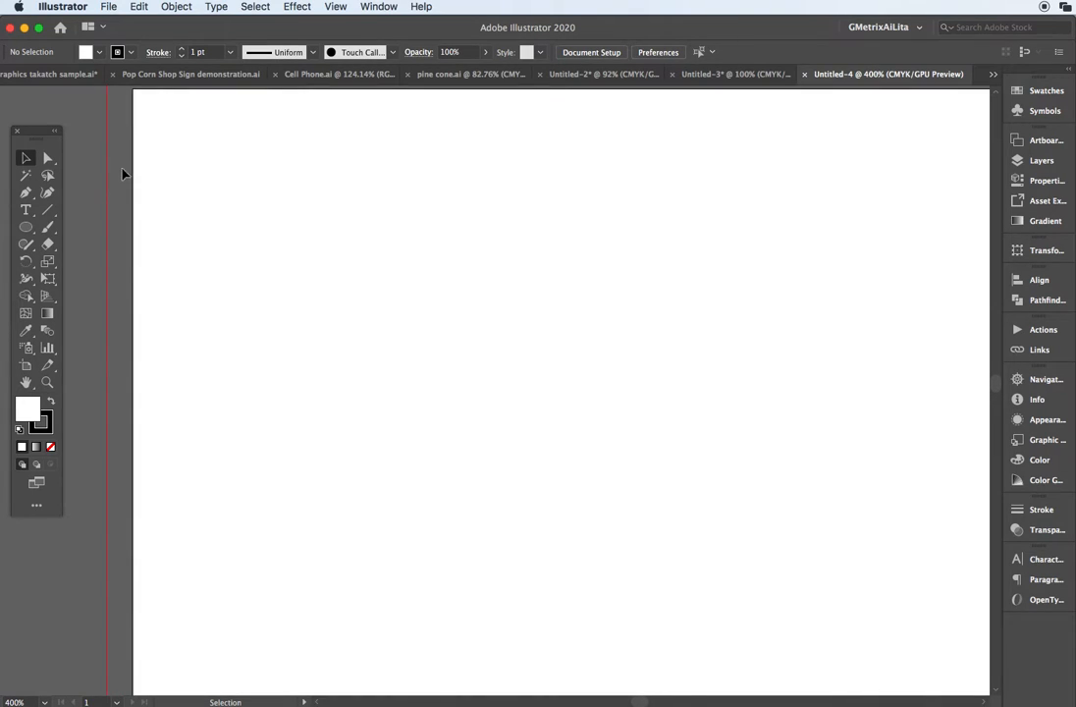
pyautogui.click(335, 7)
pyautogui.moveTo(355, 479)
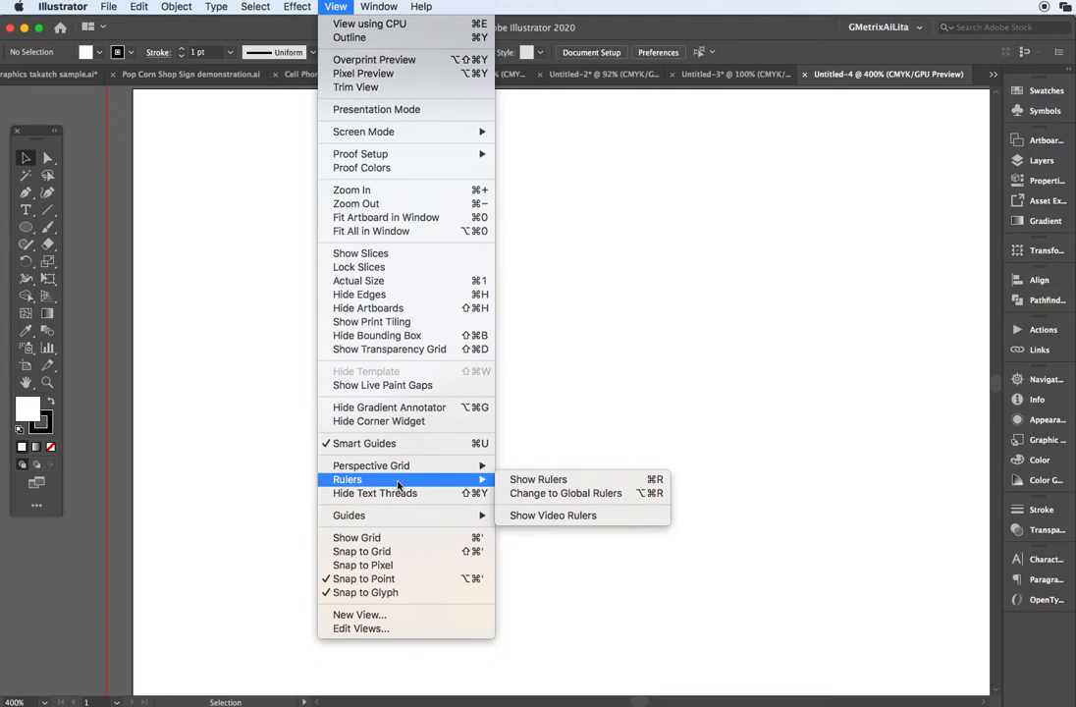
pyautogui.click(516, 483)
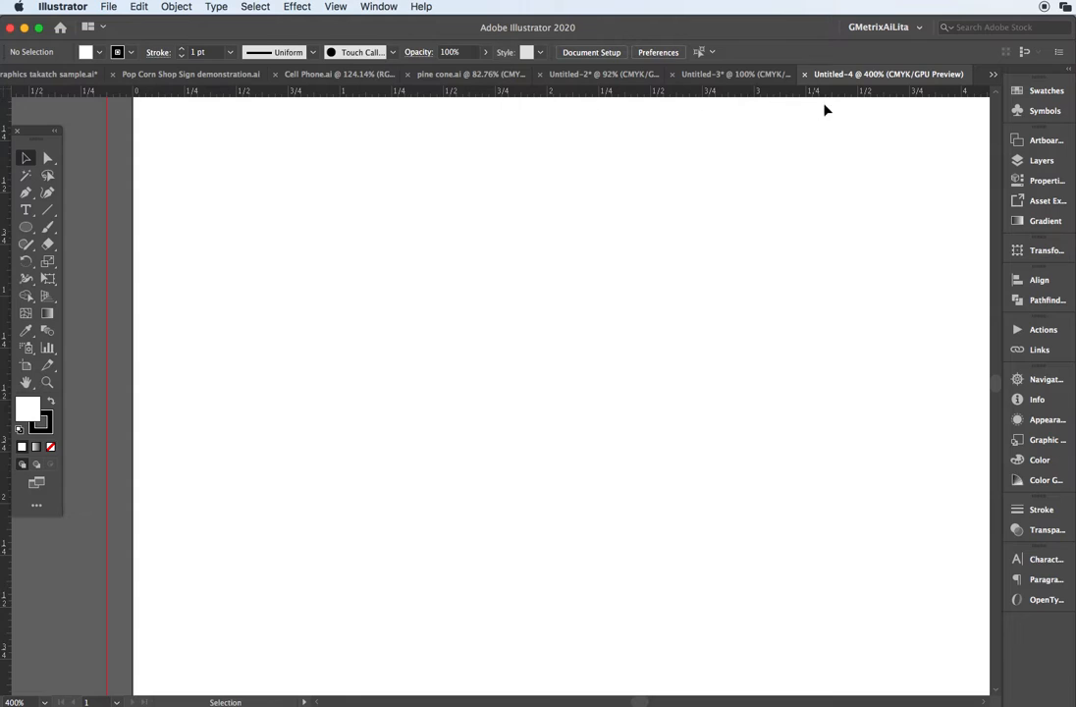
pyautogui.scroll(-2, 588, 174)
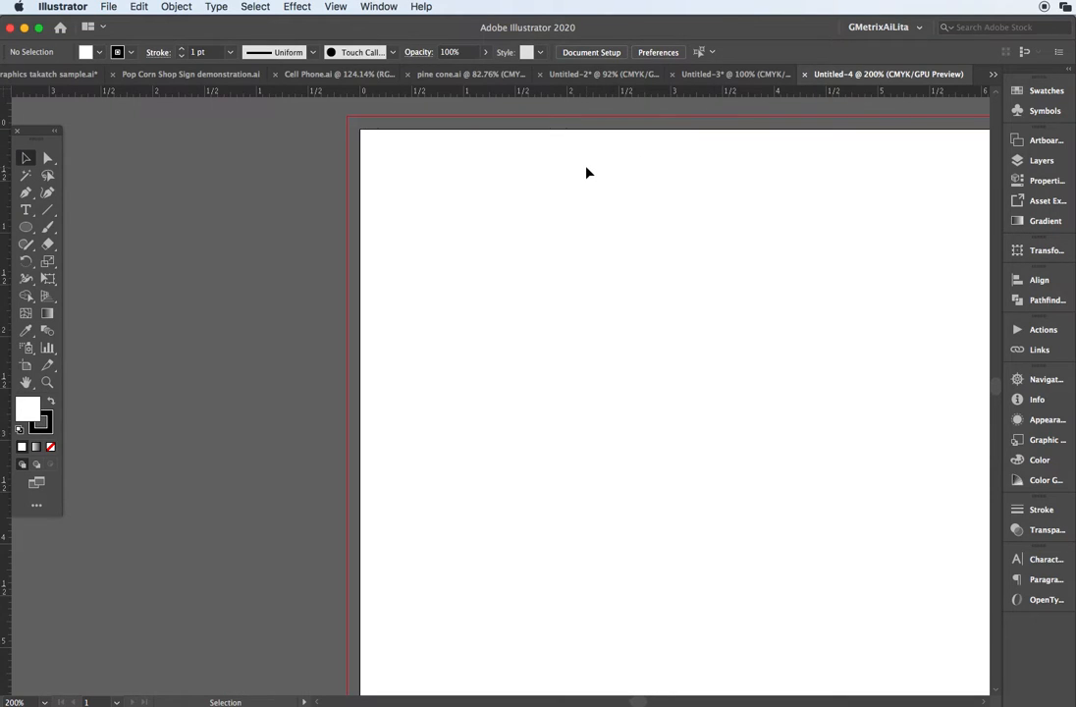
pyautogui.moveTo(691, 217); pyautogui.dragTo(416, 210)
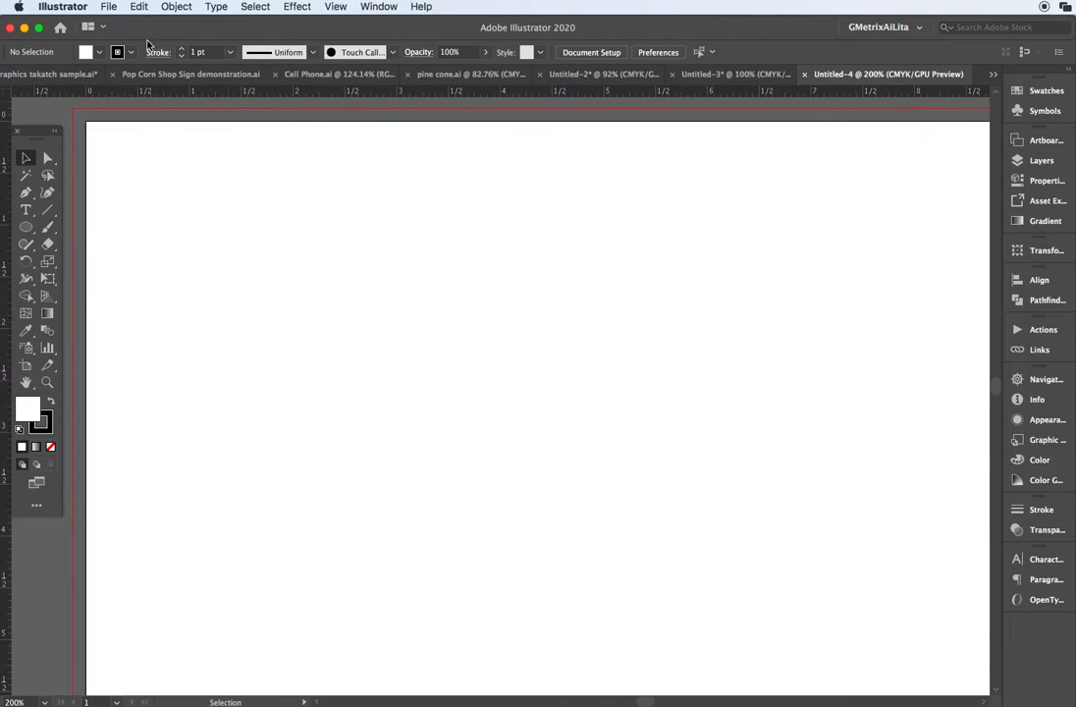
# - Review the units and bleed options in the Document Setup, leaving them as they are
pyautogui.click(109, 8)
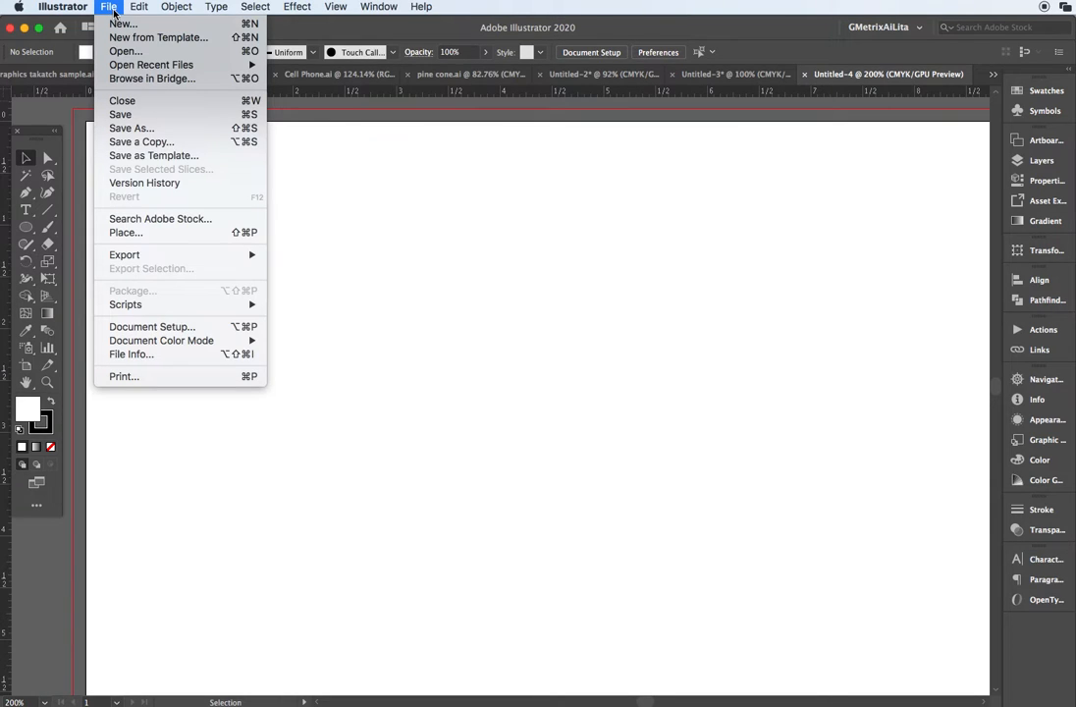
pyautogui.click(157, 327)
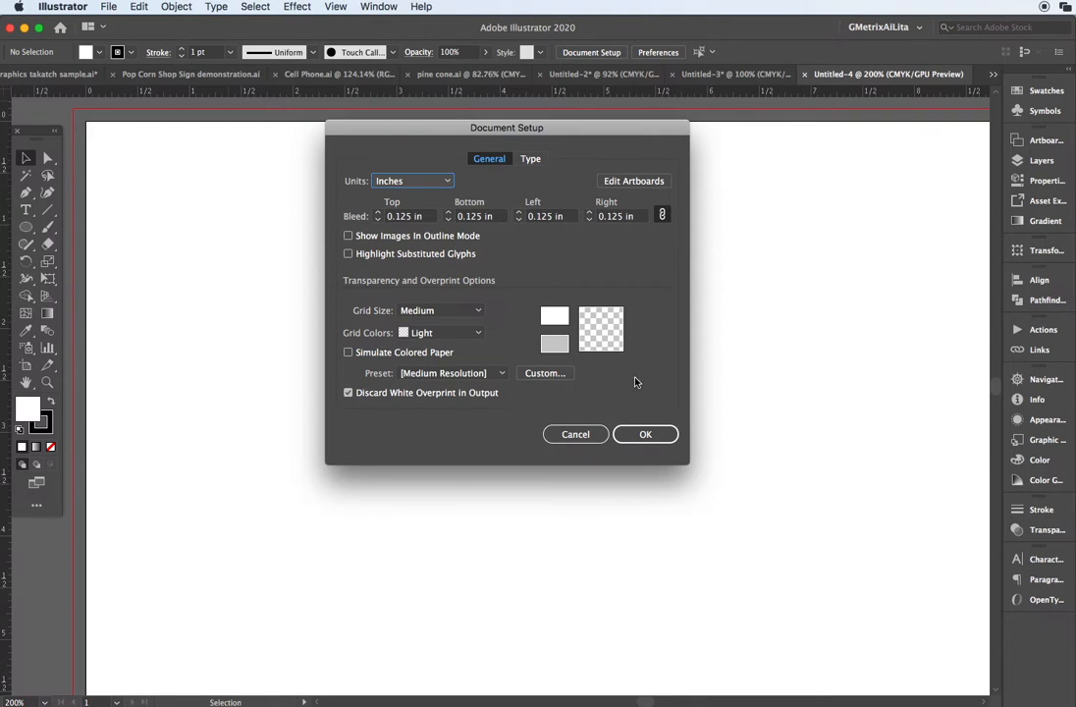
pyautogui.click(438, 183)
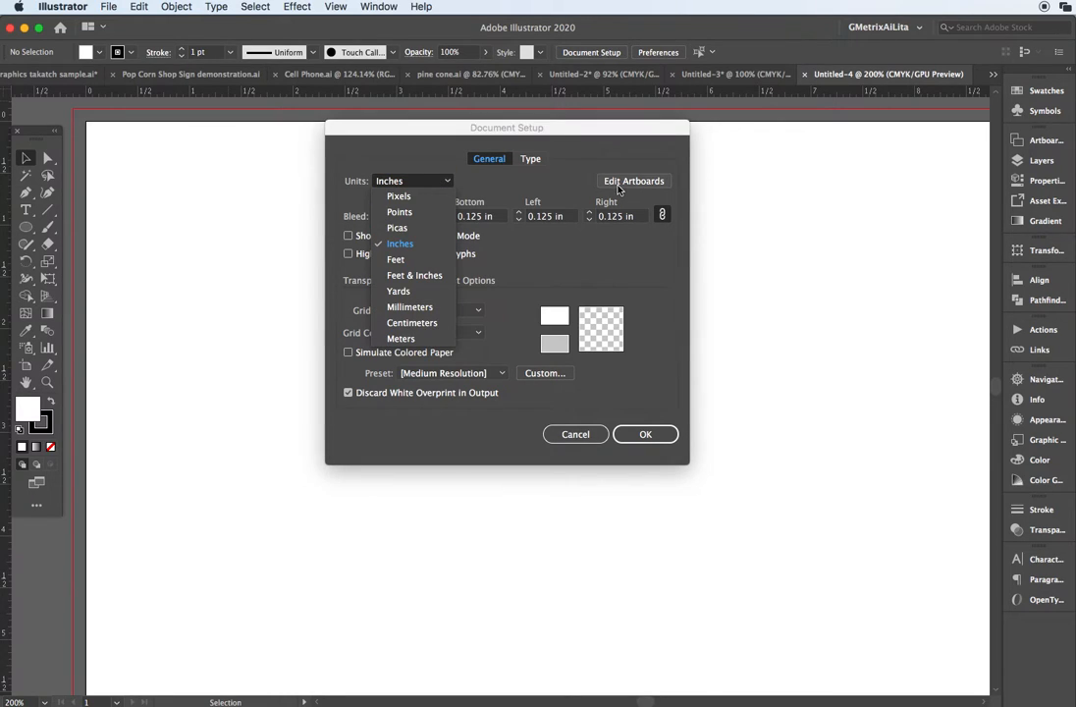
pyautogui.click(636, 402)
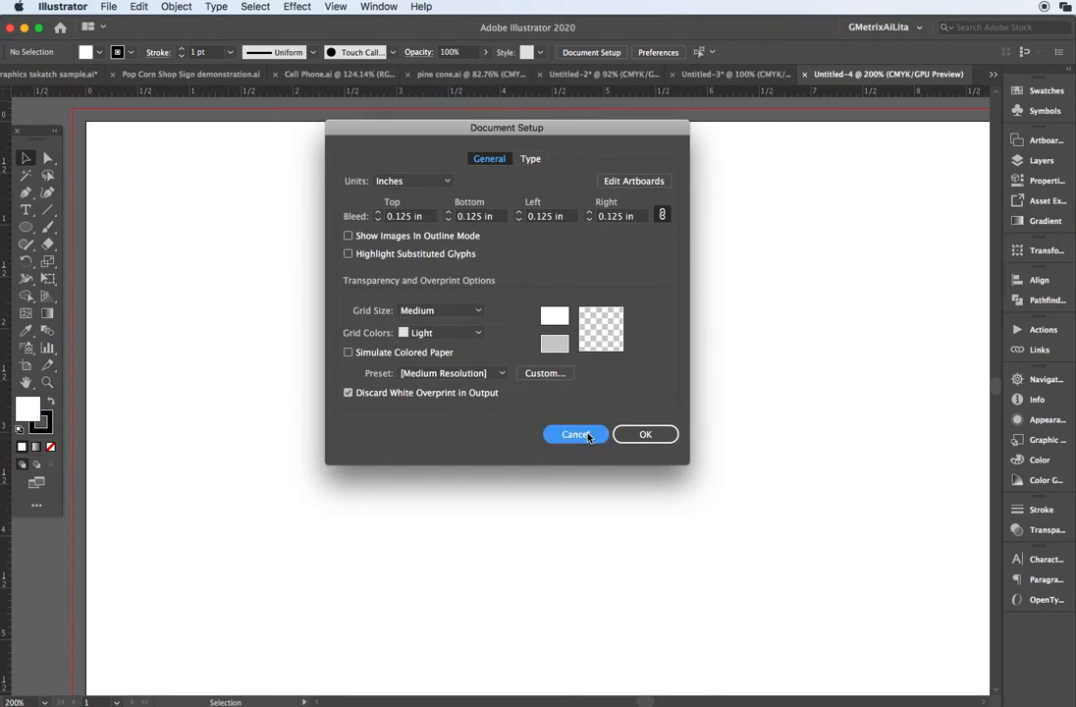
pyautogui.click(589, 437)
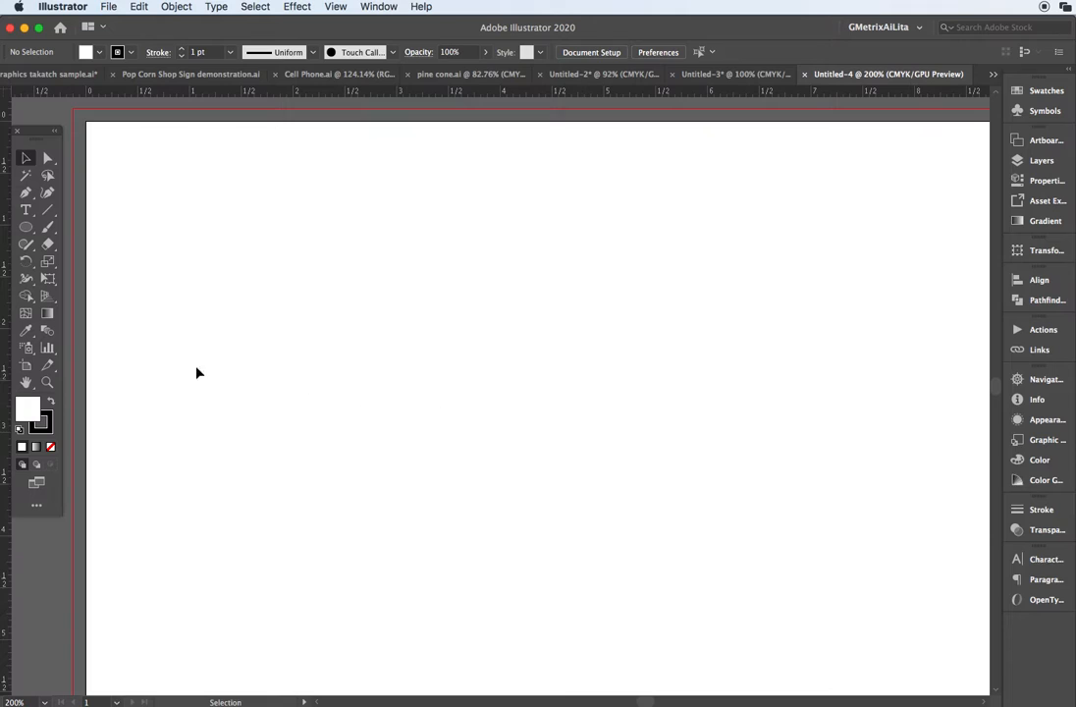
# - Turn on Show Center Mark in the options of Artboard 1, and leave artboard editing
pyautogui.click(25, 366)
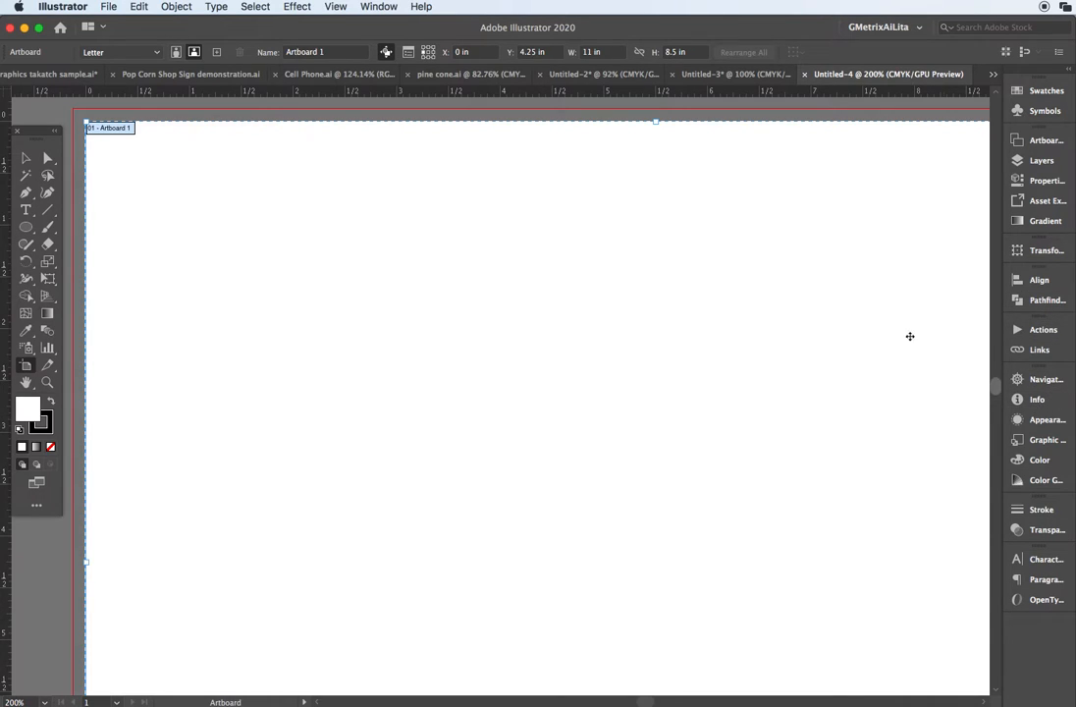
pyautogui.click(378, 6)
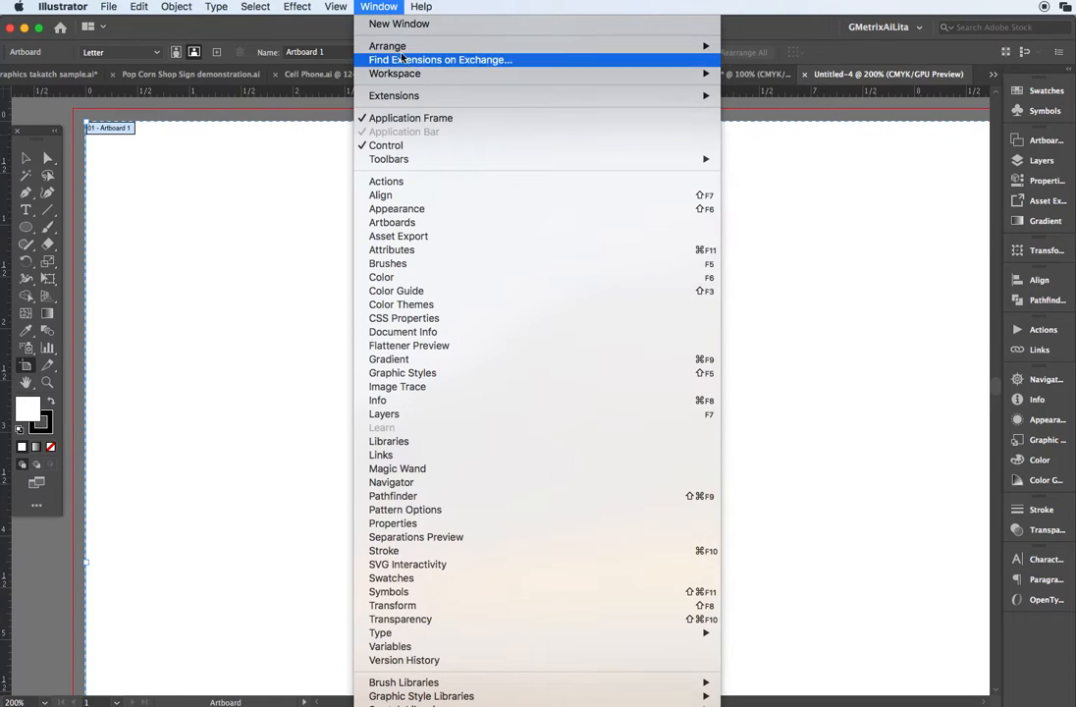
pyautogui.click(416, 223)
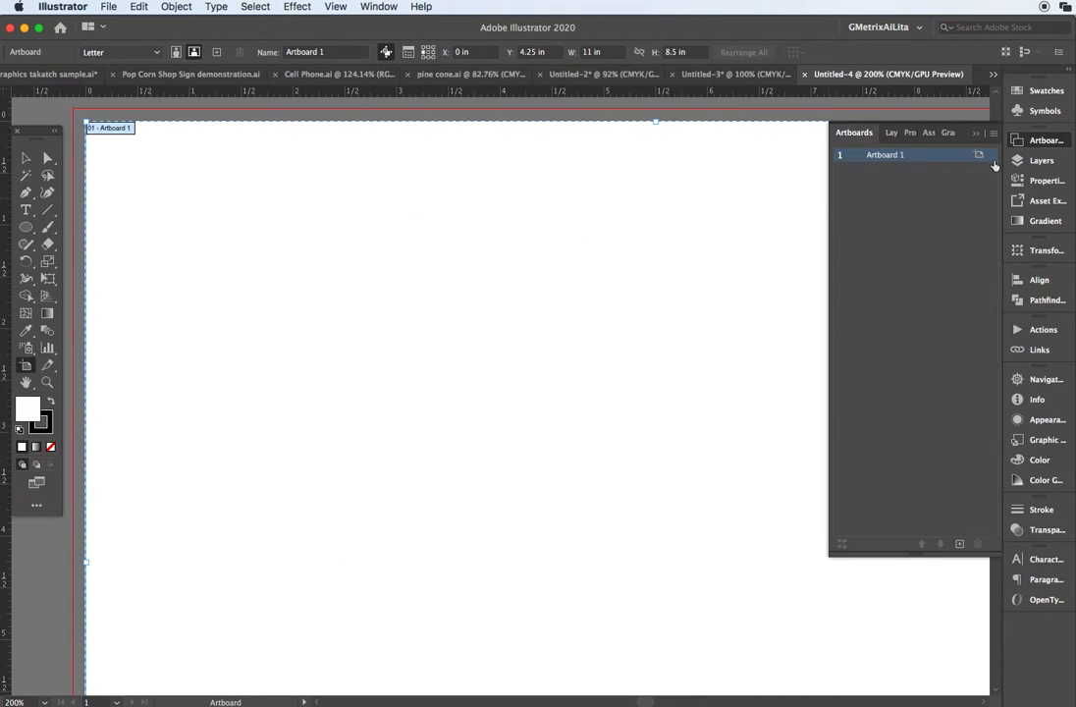
pyautogui.click(979, 154)
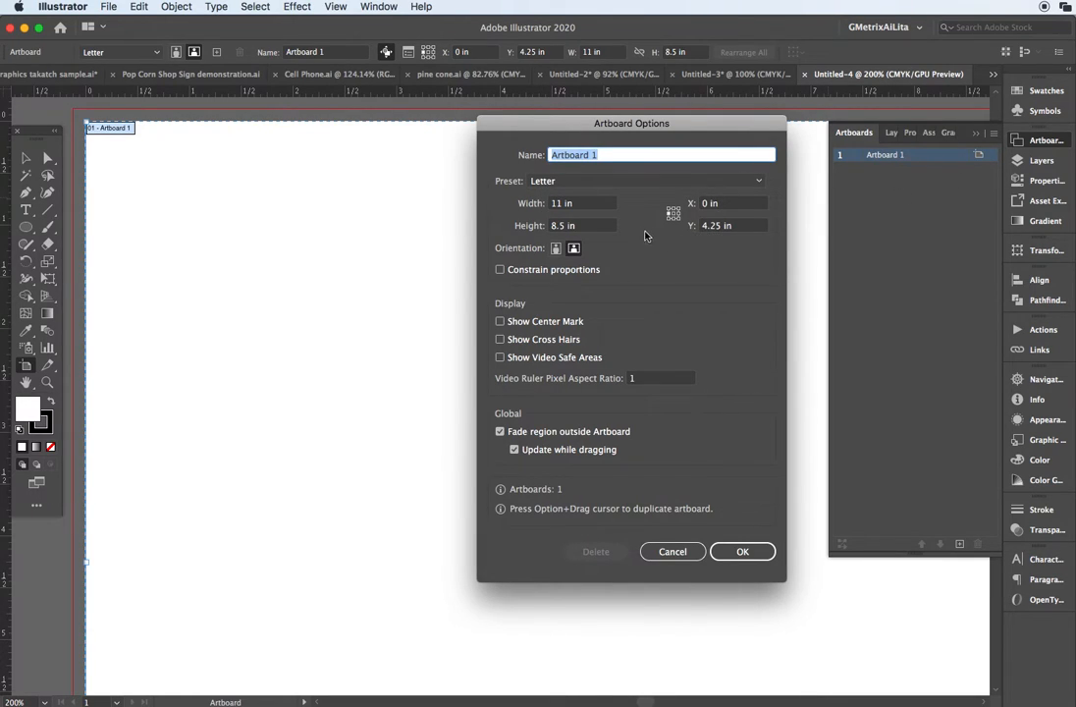
pyautogui.click(499, 321)
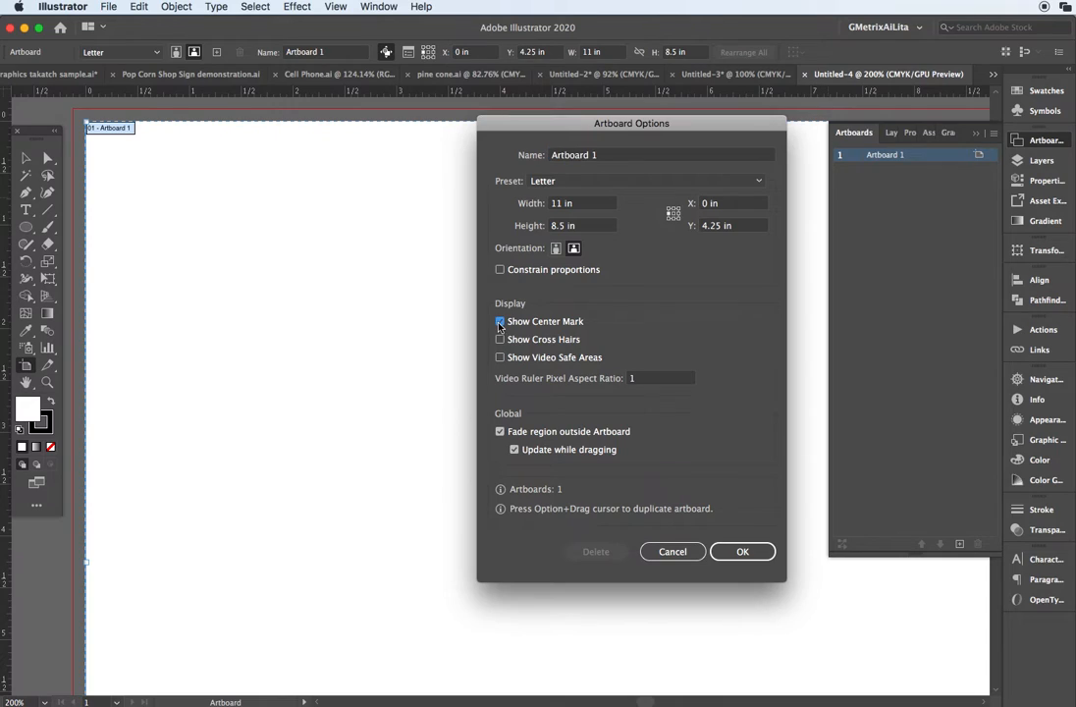
pyautogui.click(724, 552)
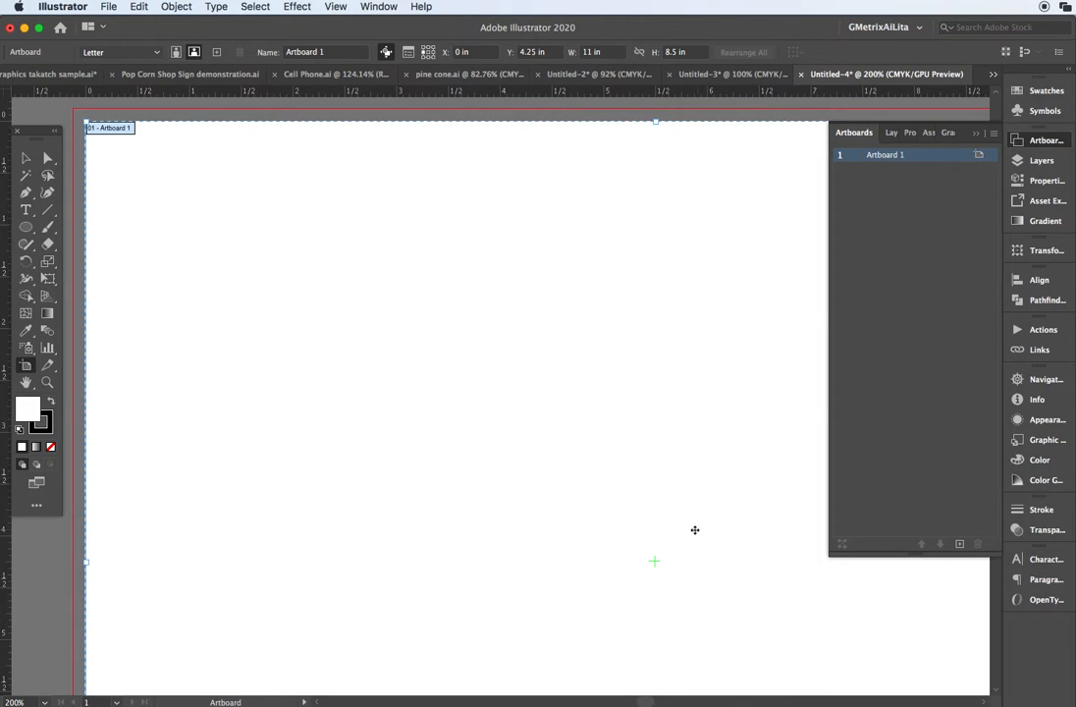
pyautogui.press('super+0')
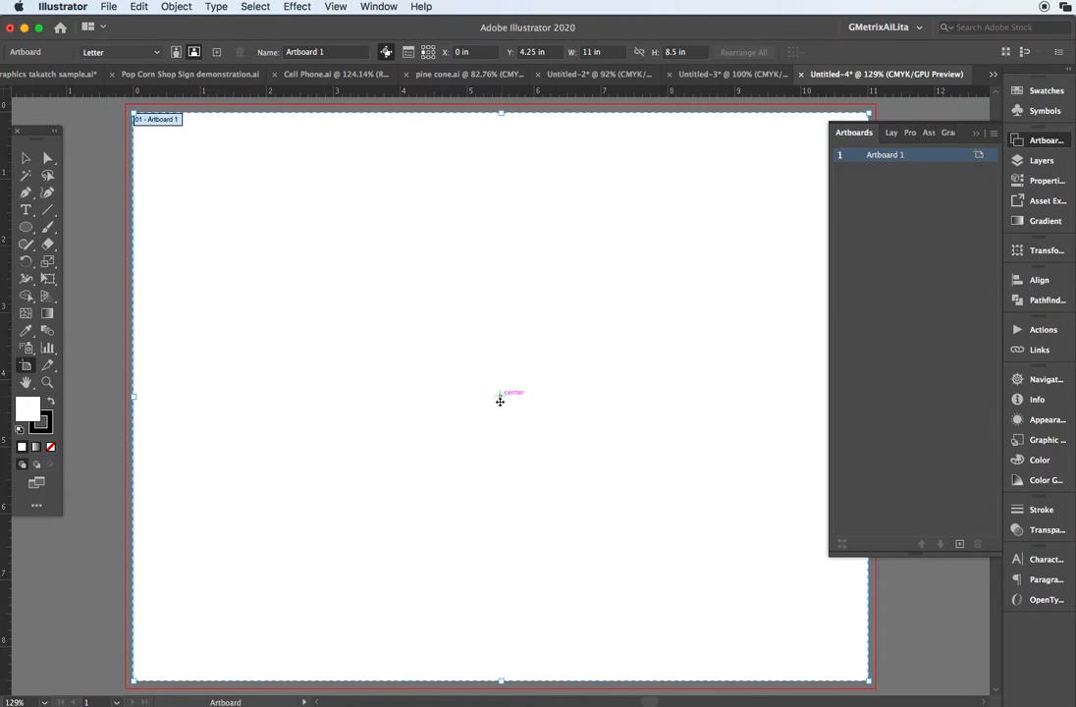
pyautogui.click(25, 157)
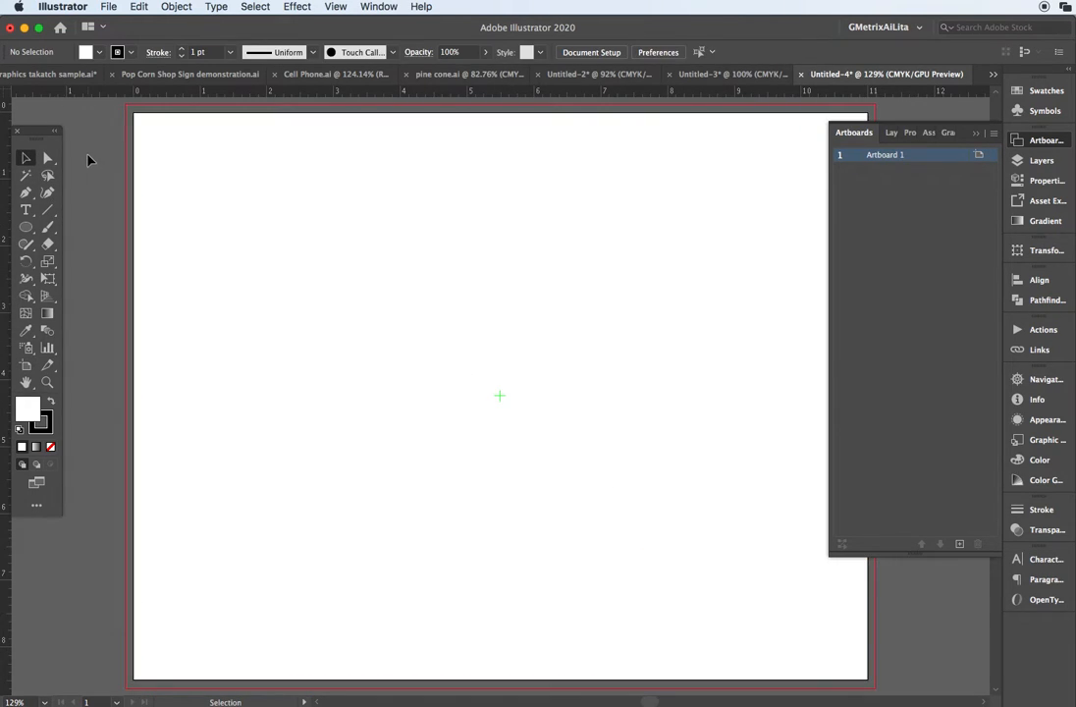
# - Unlock the guides and place a vertical and a horizontal guide through the artboard's center mark
pyautogui.click(335, 7)
pyautogui.moveTo(410, 514)
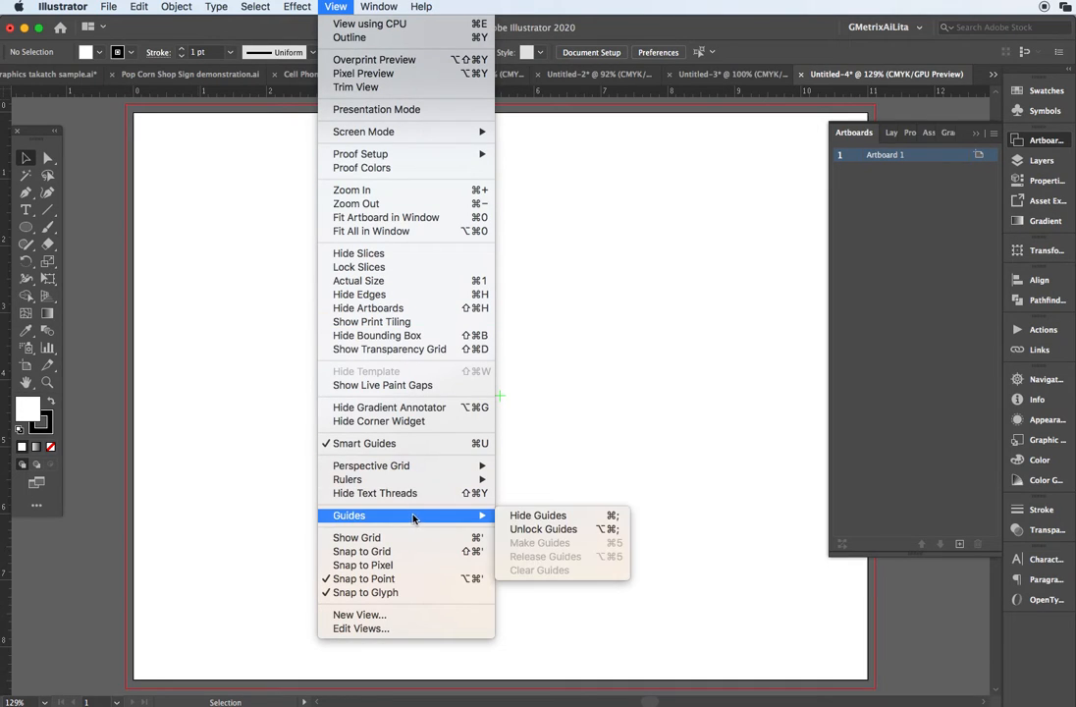
pyautogui.click(520, 530)
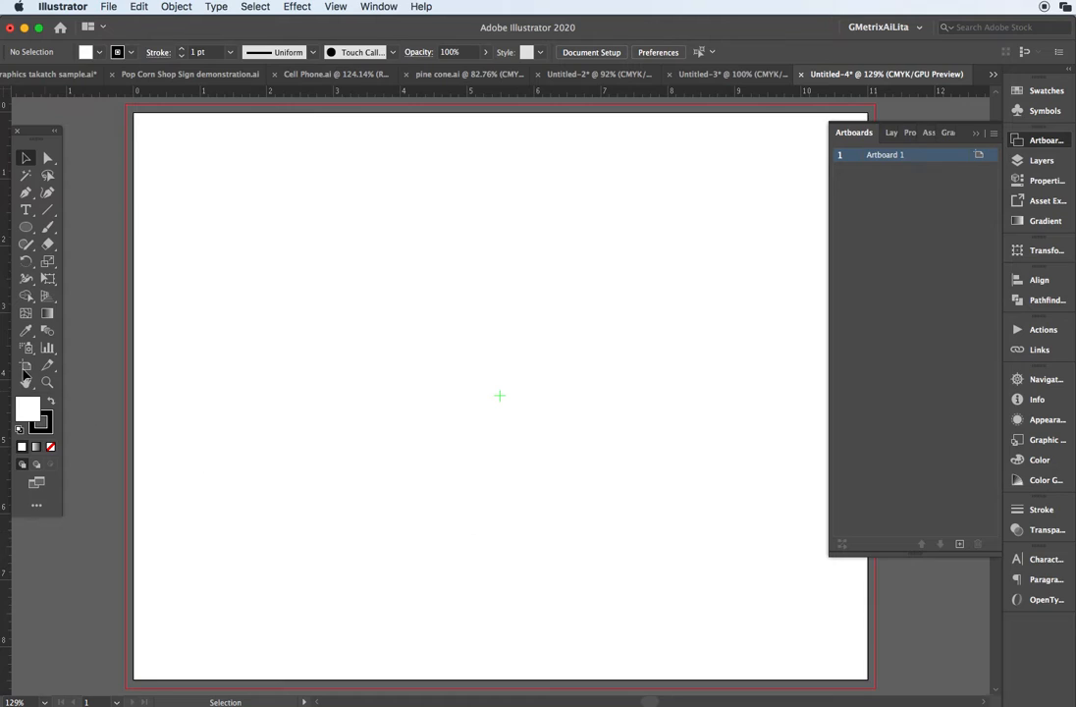
pyautogui.moveTo(8, 356); pyautogui.dragTo(500, 398)
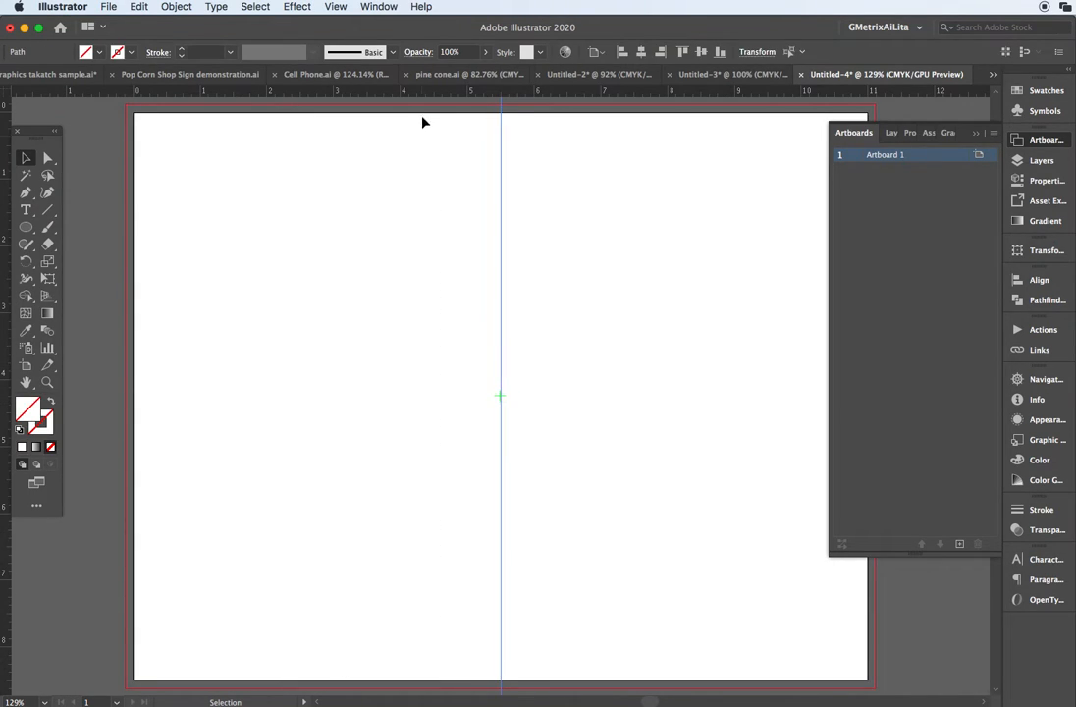
pyautogui.moveTo(424, 96); pyautogui.dragTo(497, 394)
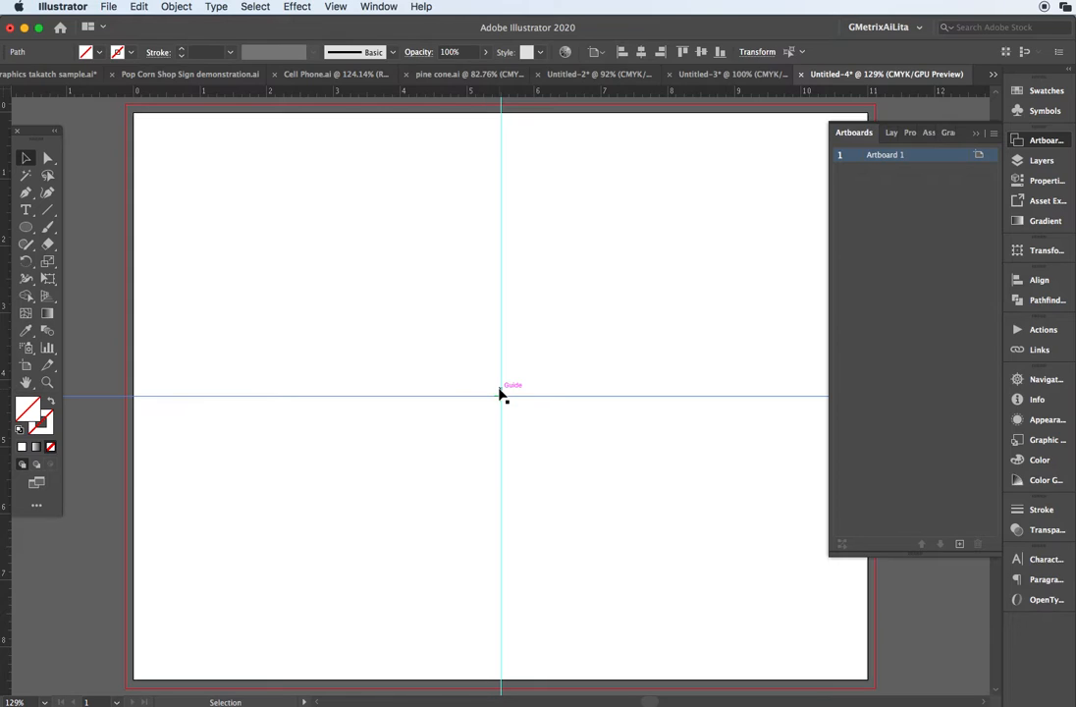
# - Add the text "1" in the upper-left panel of the card and scale it up to about 62 pt
pyautogui.click(26, 212)
pyautogui.click(227, 196)
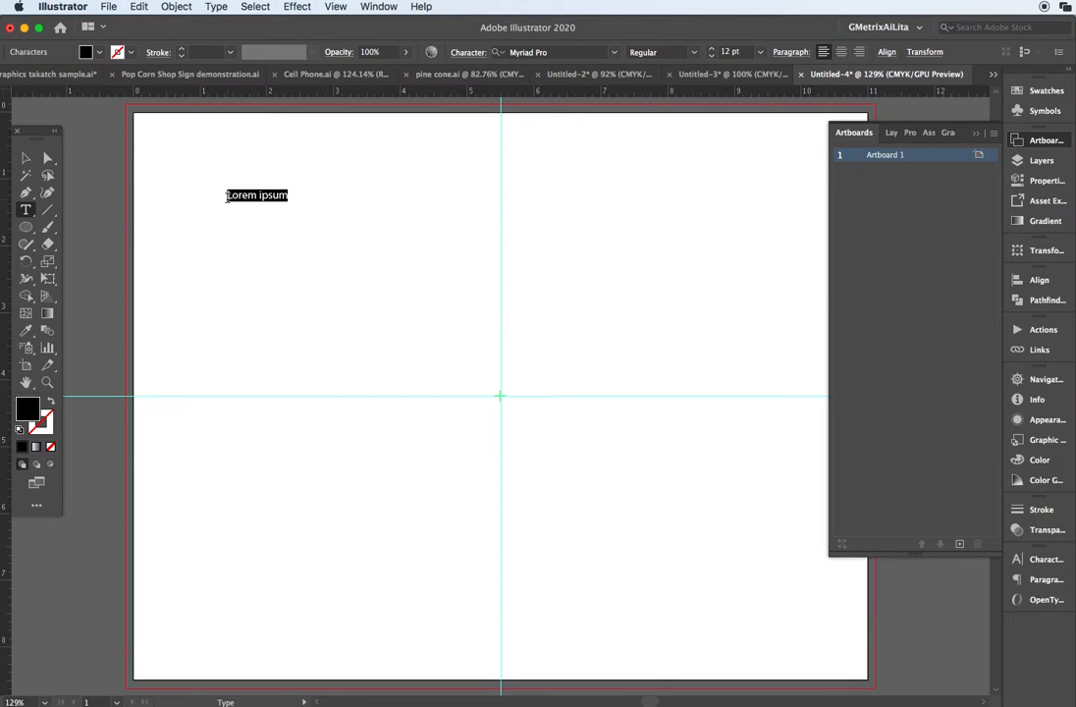
pyautogui.press('BackSpace')
pyautogui.click(26, 158)
pyautogui.moveTo(239, 202); pyautogui.dragTo(289, 257)
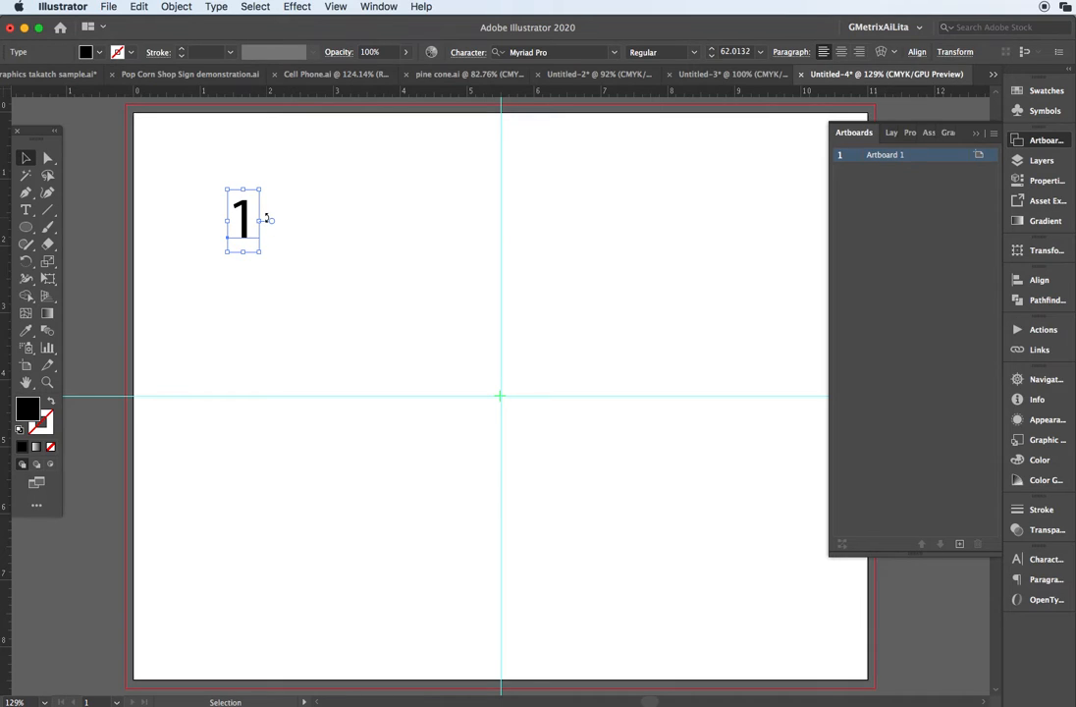
# - Duplicate the 1 so that each of the four card panels holds a copy, and lock the guides
pyautogui.moveTo(259, 211); pyautogui.dragTo(689, 616)
pyautogui.moveTo(687, 619); pyautogui.dragTo(307, 597)
pyautogui.moveTo(271, 561); pyautogui.dragTo(488, 637)
pyautogui.click(334, 8)
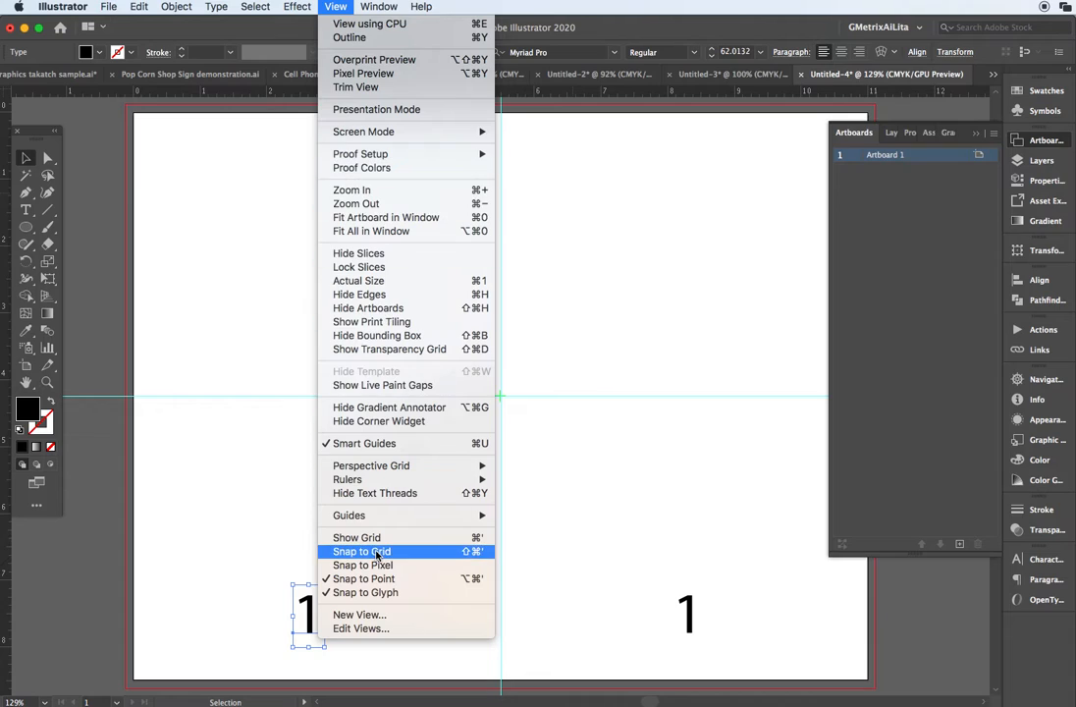
pyautogui.moveTo(412, 515)
pyautogui.click(541, 530)
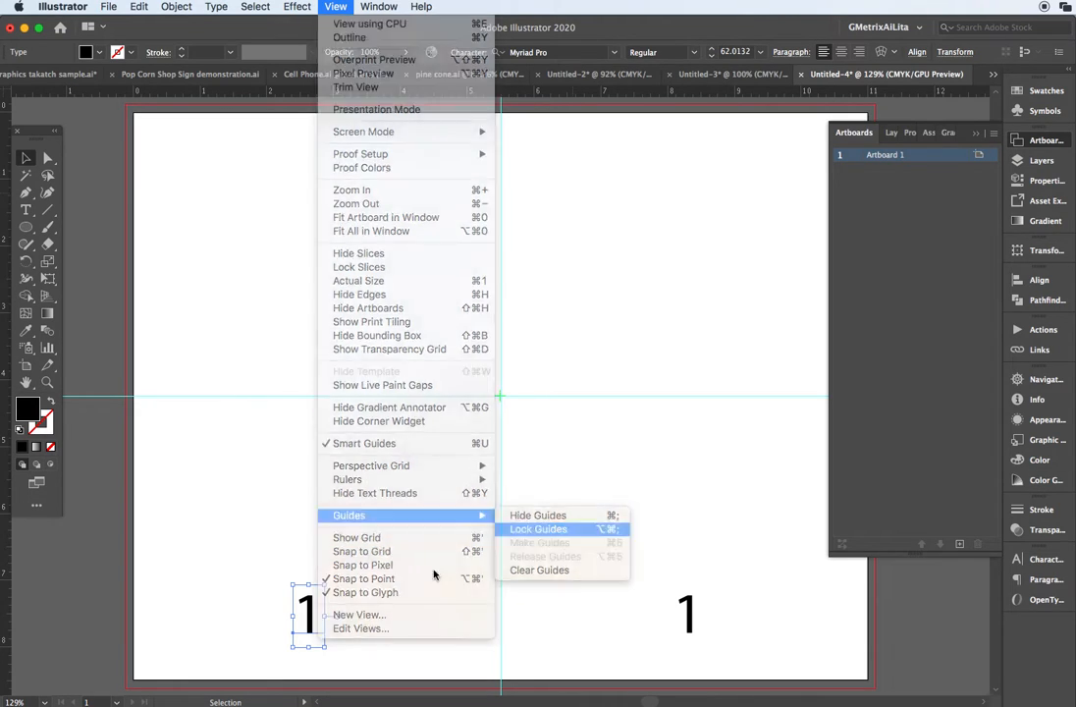
pyautogui.moveTo(266, 551); pyautogui.dragTo(702, 248)
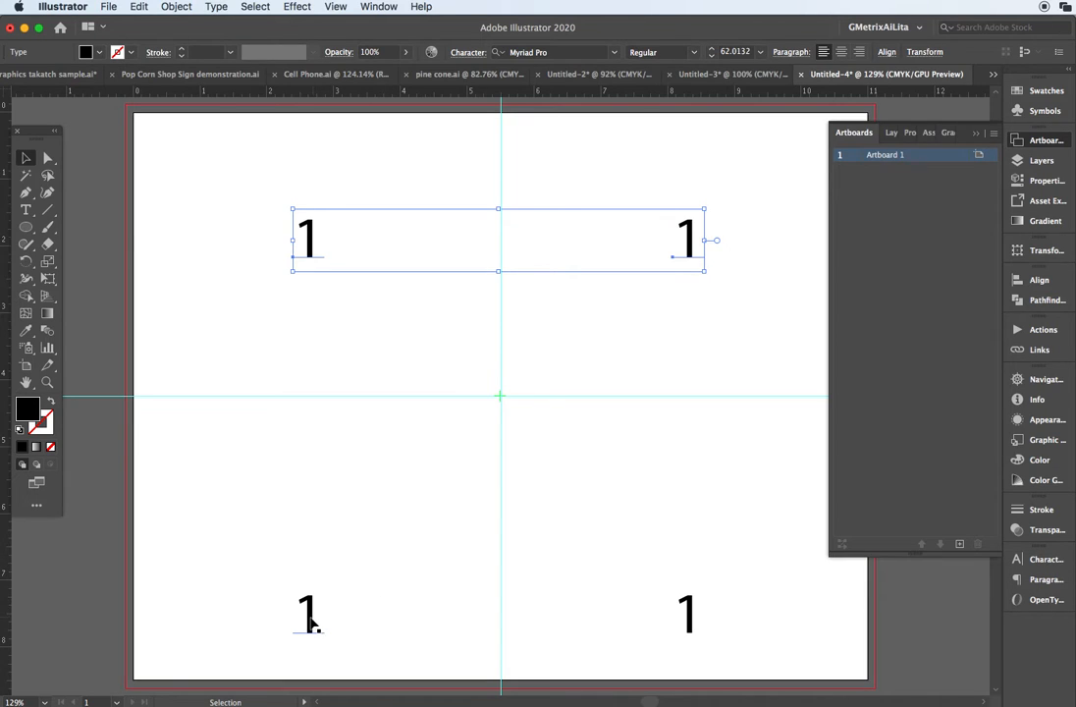
# - Renumber the panels: 4 in the lower-left, 3 in the upper-left and 2 in the upper-right
pyautogui.press('t')
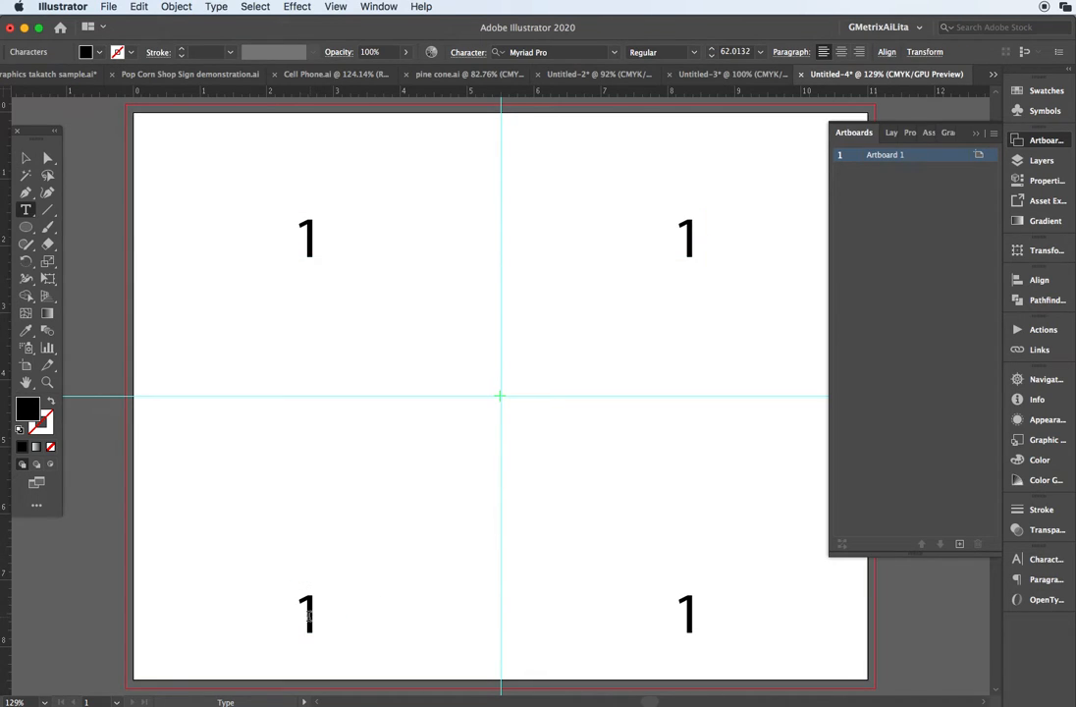
pyautogui.doubleClick(308, 614)
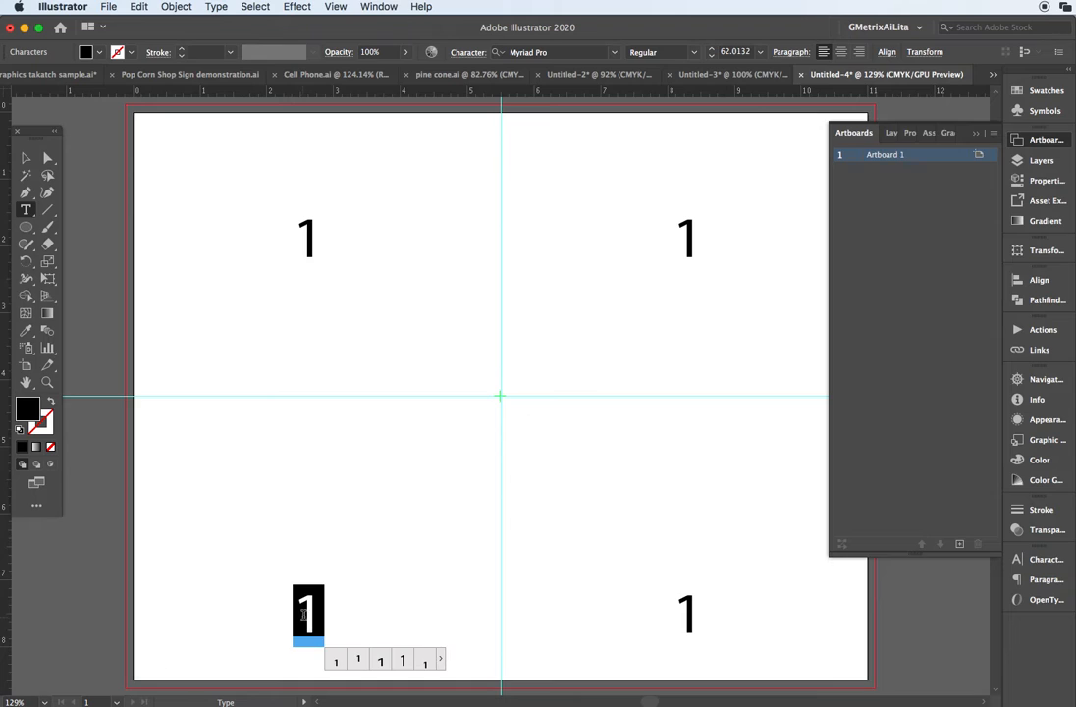
pyautogui.write('4')
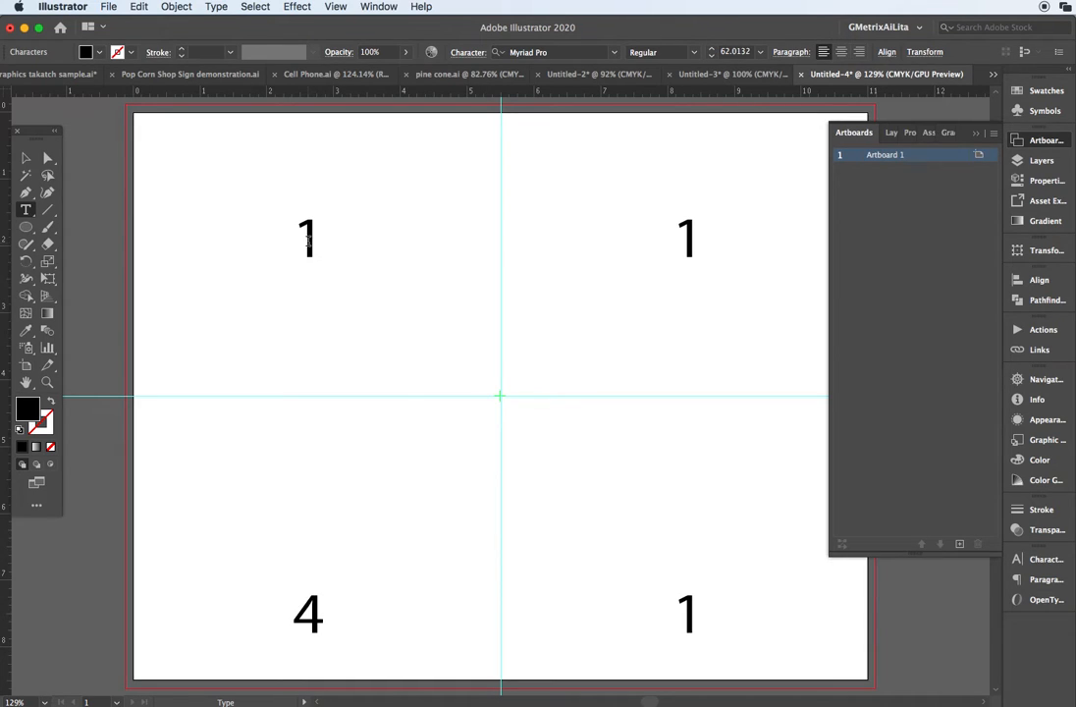
pyautogui.doubleClick(308, 241)
pyautogui.write('3')
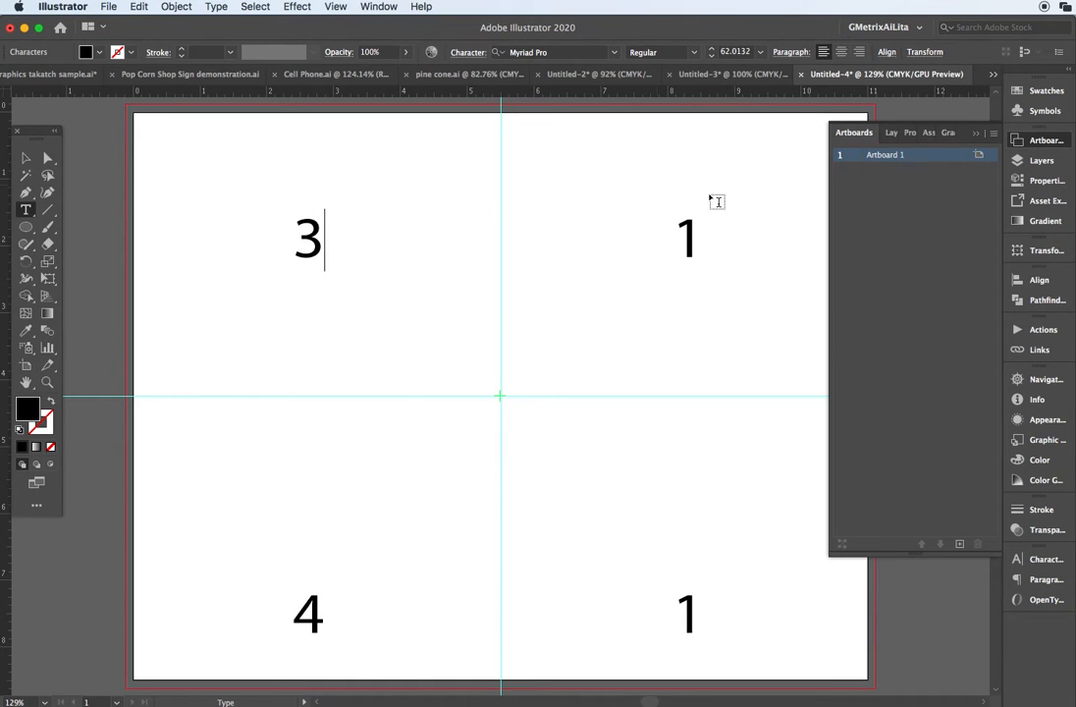
pyautogui.doubleClick(685, 232)
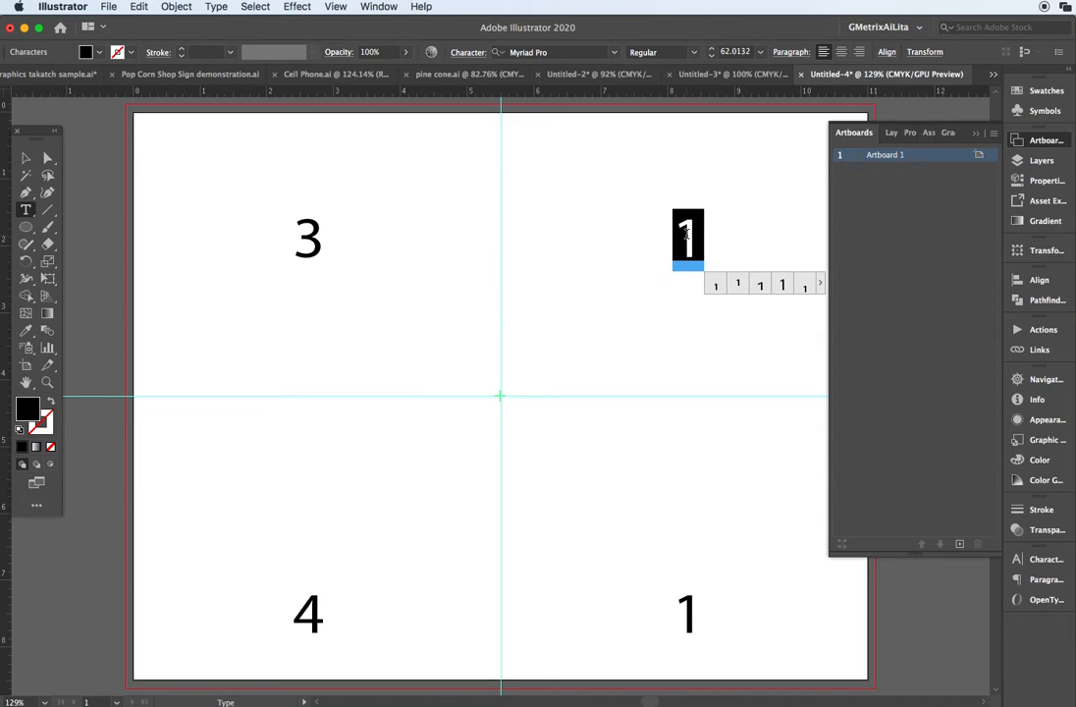
pyautogui.write('2')
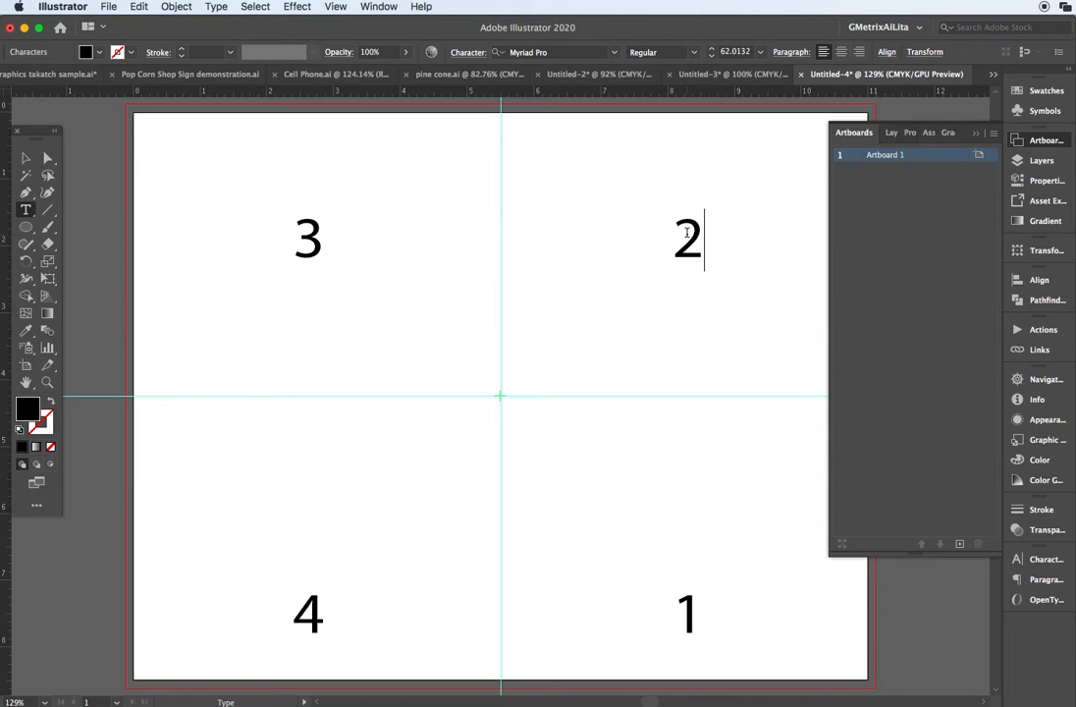
# - Rotate the numbers 3 and 2 in the upper panels by 180° so they stand upside down, and deselect them
pyautogui.click(25, 160)
pyautogui.click(309, 257)
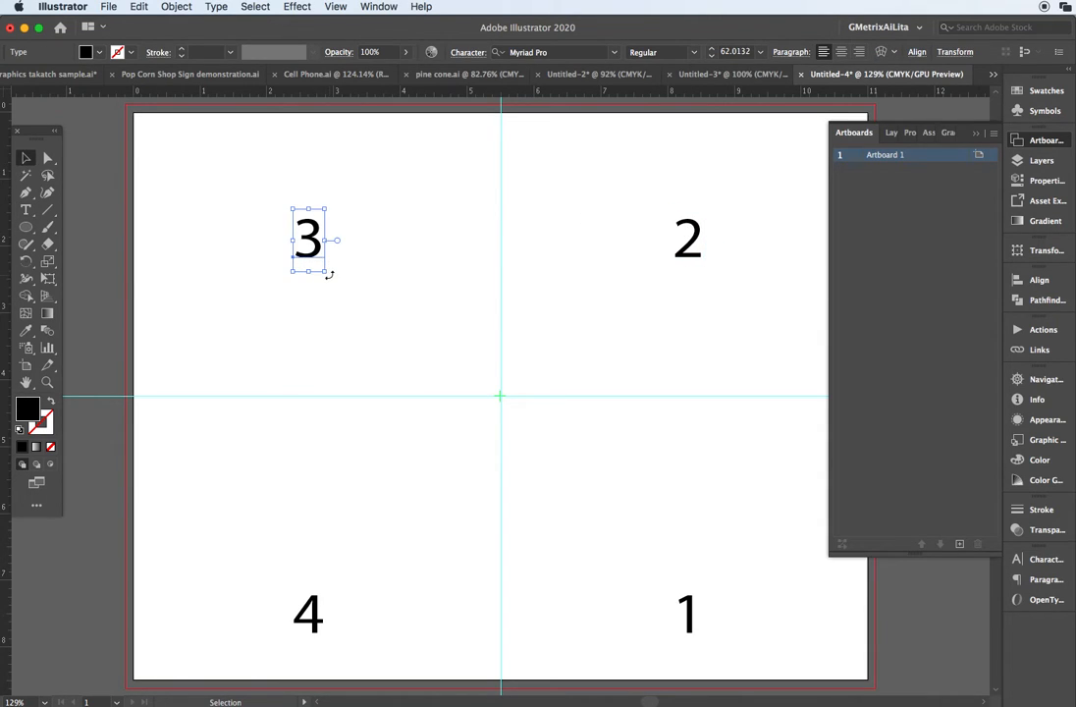
pyautogui.click(338, 250)
pyautogui.click(310, 253)
pyautogui.moveTo(328, 278); pyautogui.dragTo(286, 182)
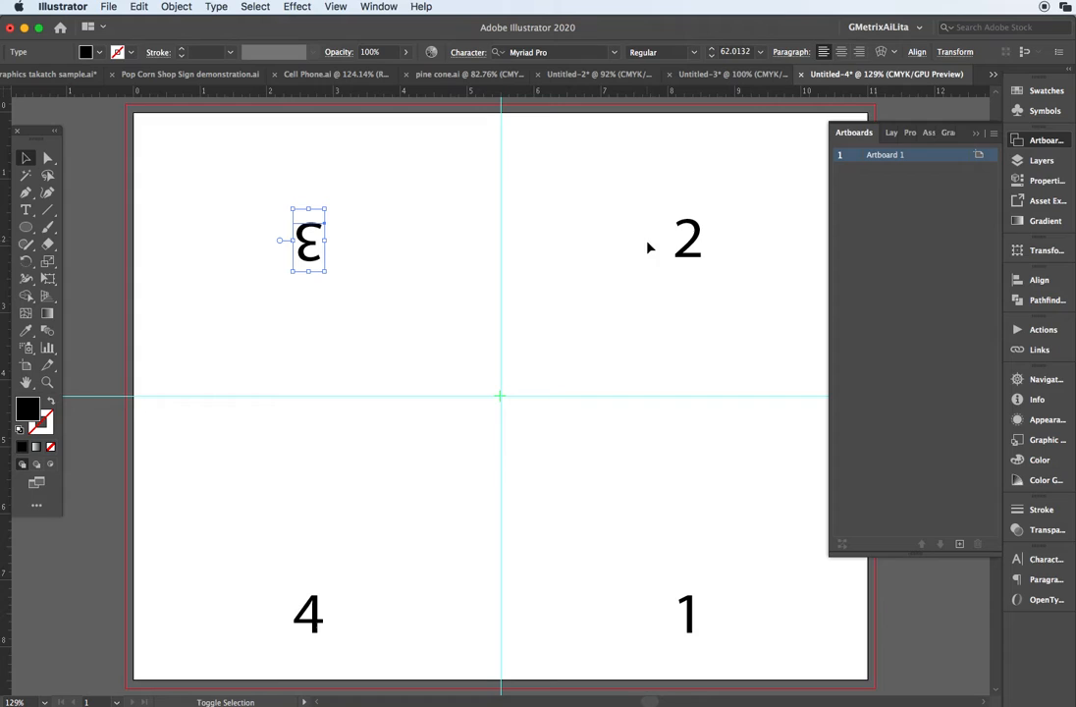
pyautogui.click(700, 265)
pyautogui.moveTo(709, 279); pyautogui.dragTo(663, 182)
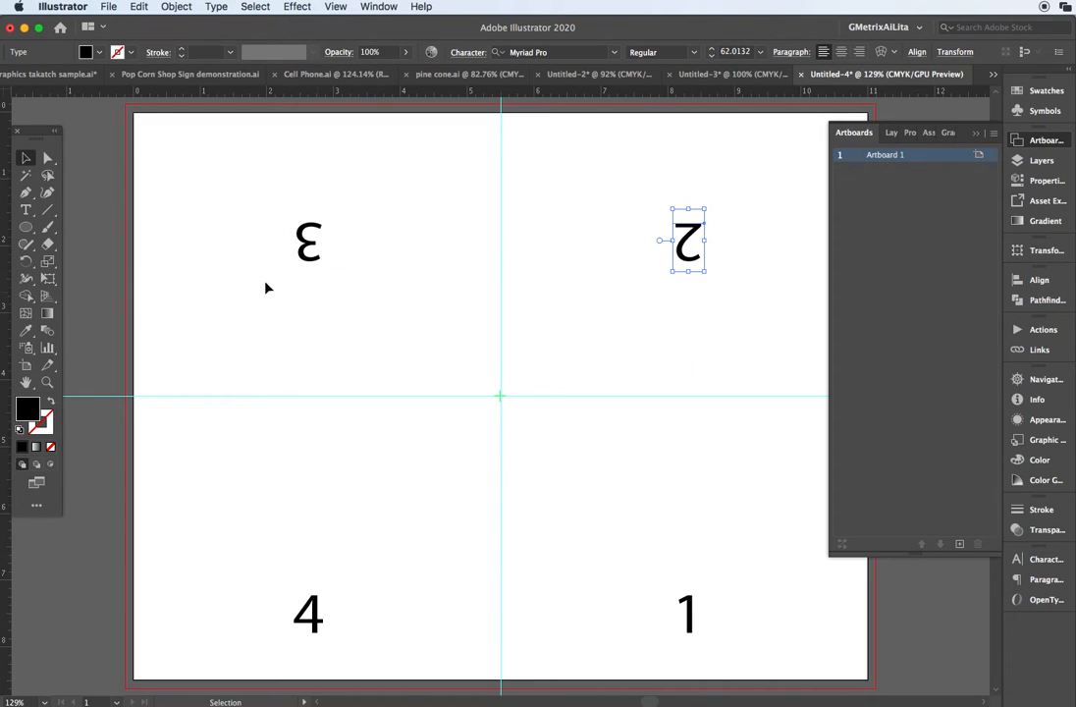
pyautogui.click(235, 285)
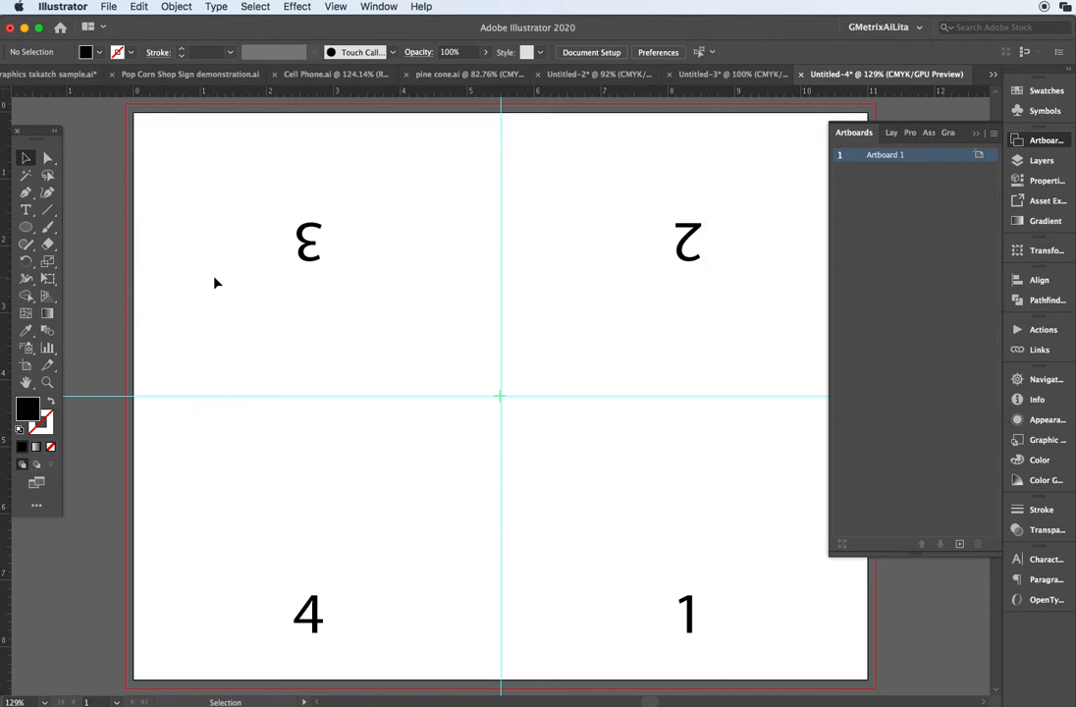
# - Lock Layer 1, and paste the four card pictures copied from Untitled-2 onto a new layer in Untitled-4
pyautogui.click(893, 132)
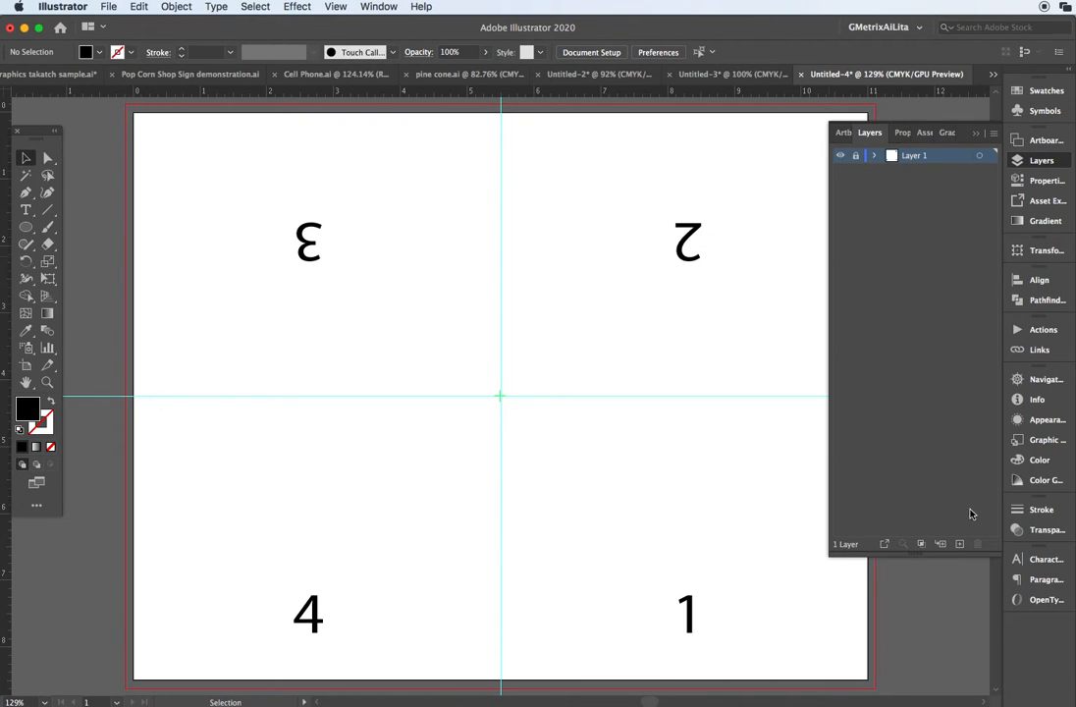
pyautogui.click(960, 543)
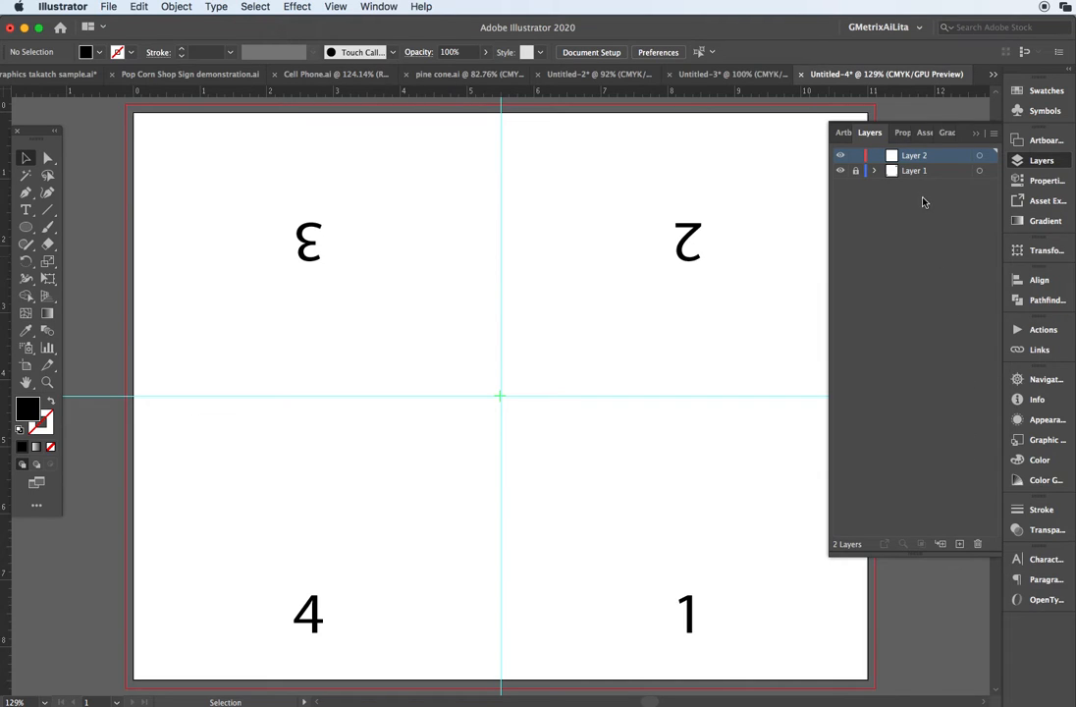
pyautogui.click(742, 74)
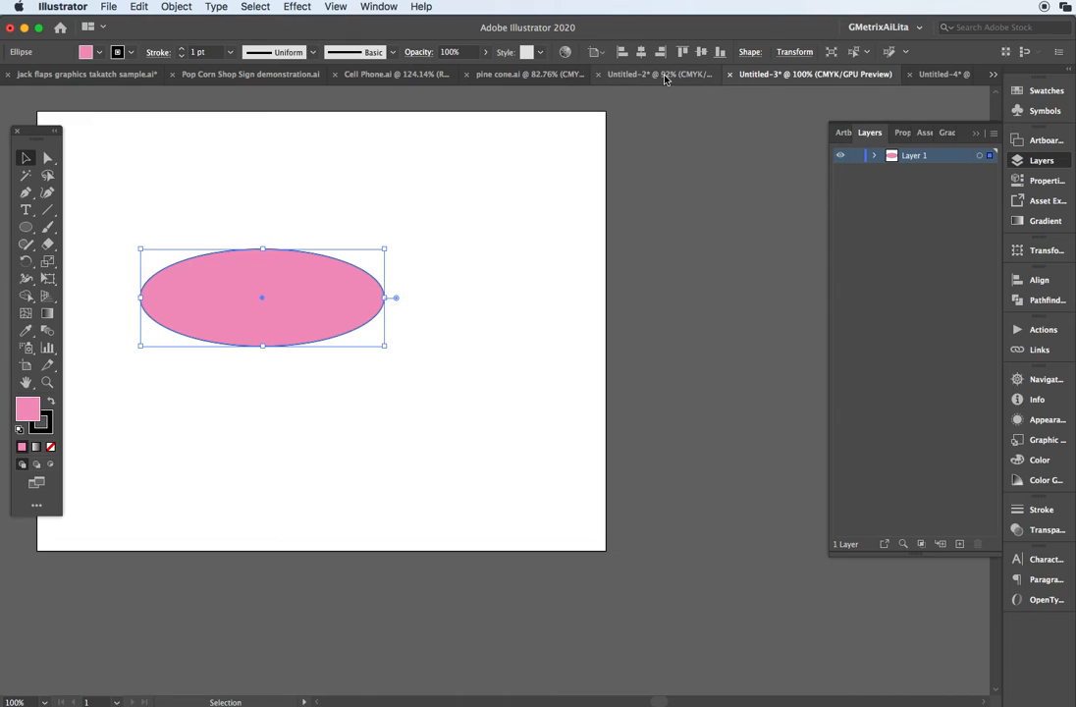
pyautogui.click(653, 74)
pyautogui.moveTo(264, 302); pyautogui.dragTo(538, 510)
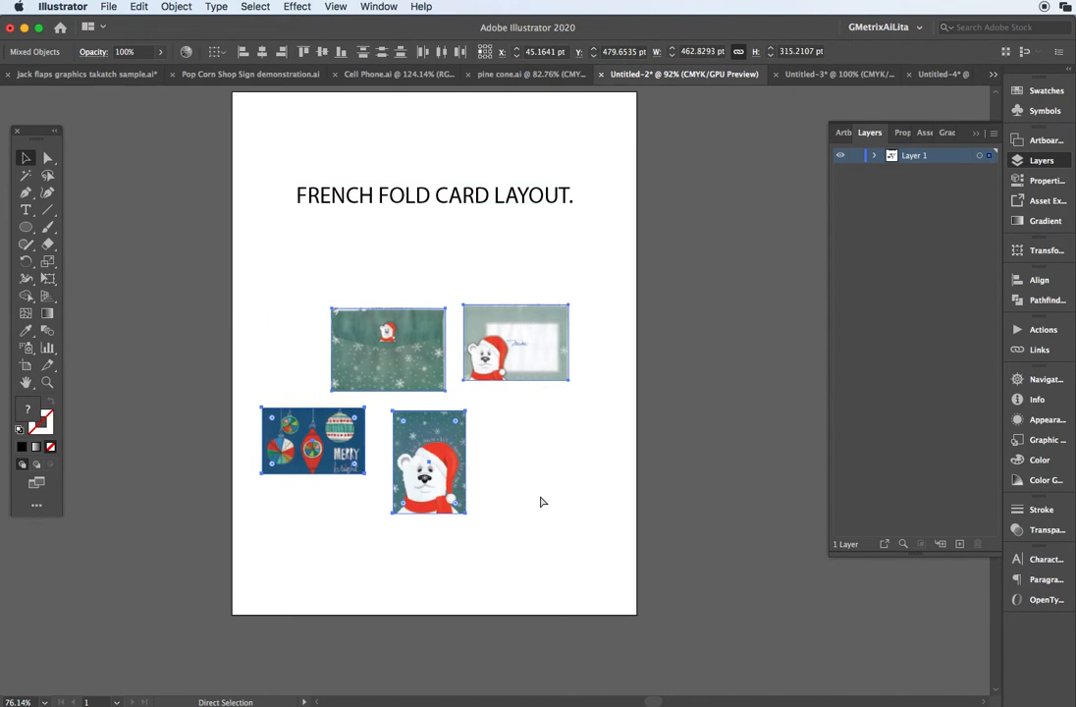
pyautogui.click(938, 74)
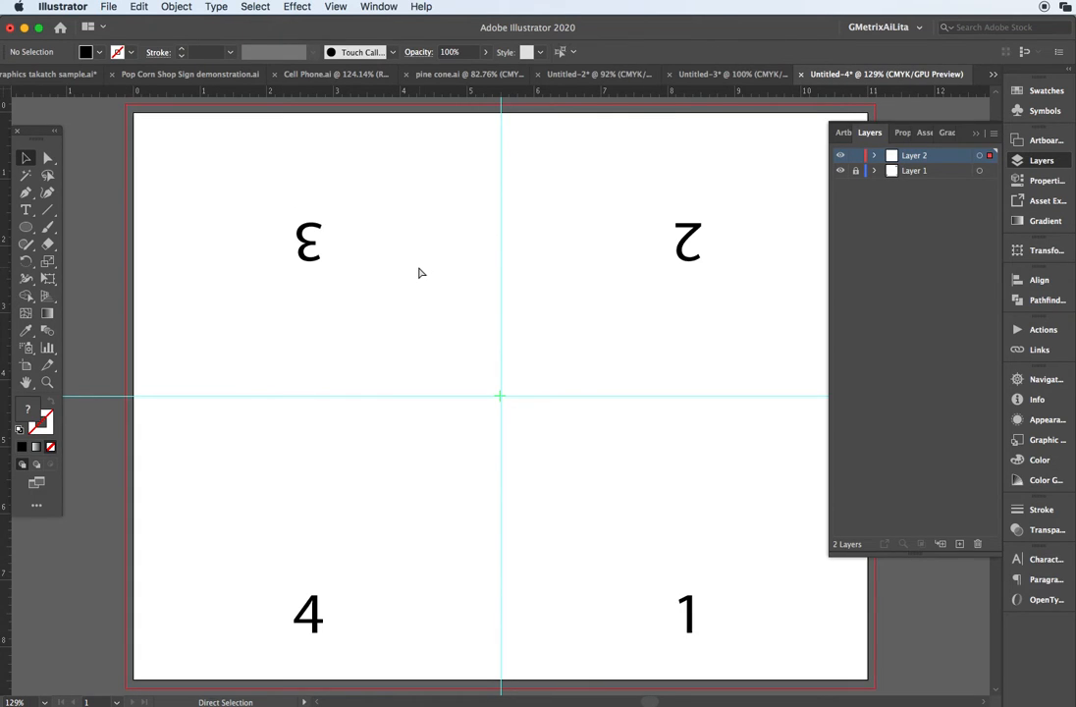
pyautogui.press('super+v')
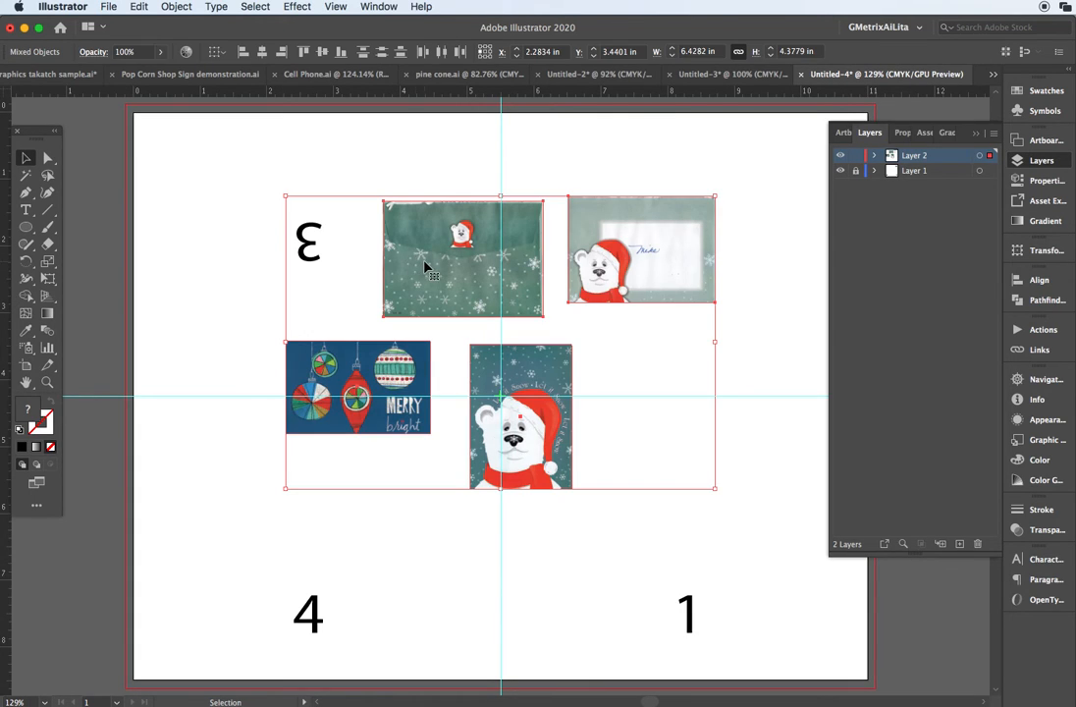
pyautogui.click(102, 247)
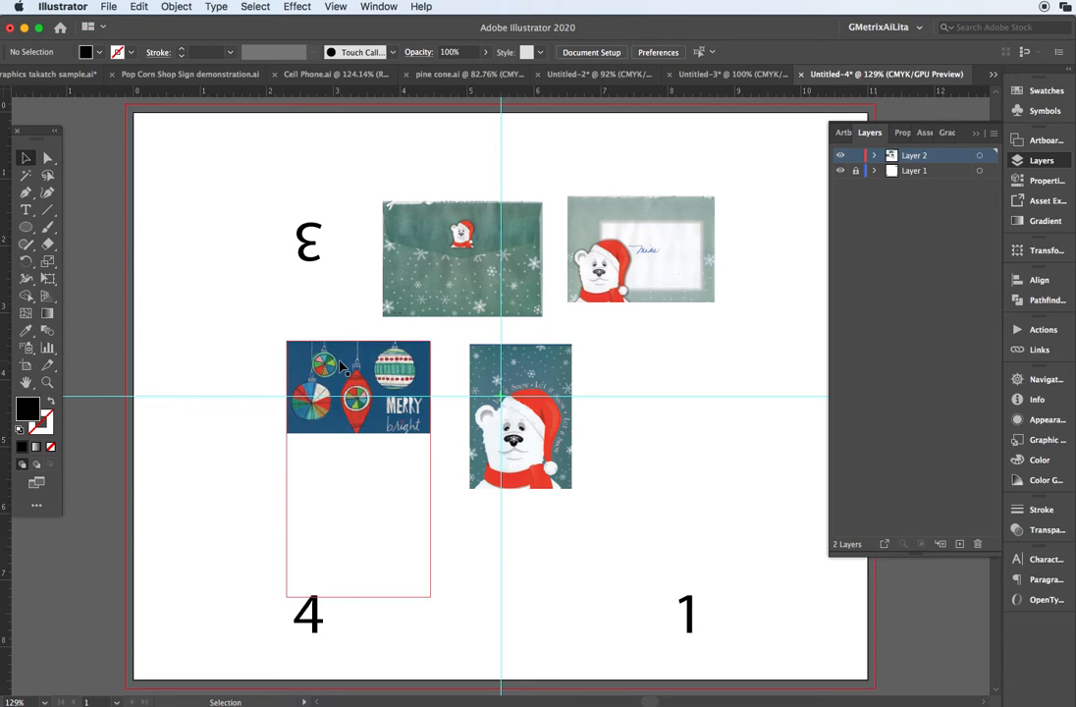
# - Move each picture into its own panel, ornaments lower-left and bear lower-right, and turn the two envelope pictures in the upper panels upside down
pyautogui.moveTo(341, 368); pyautogui.dragTo(189, 427)
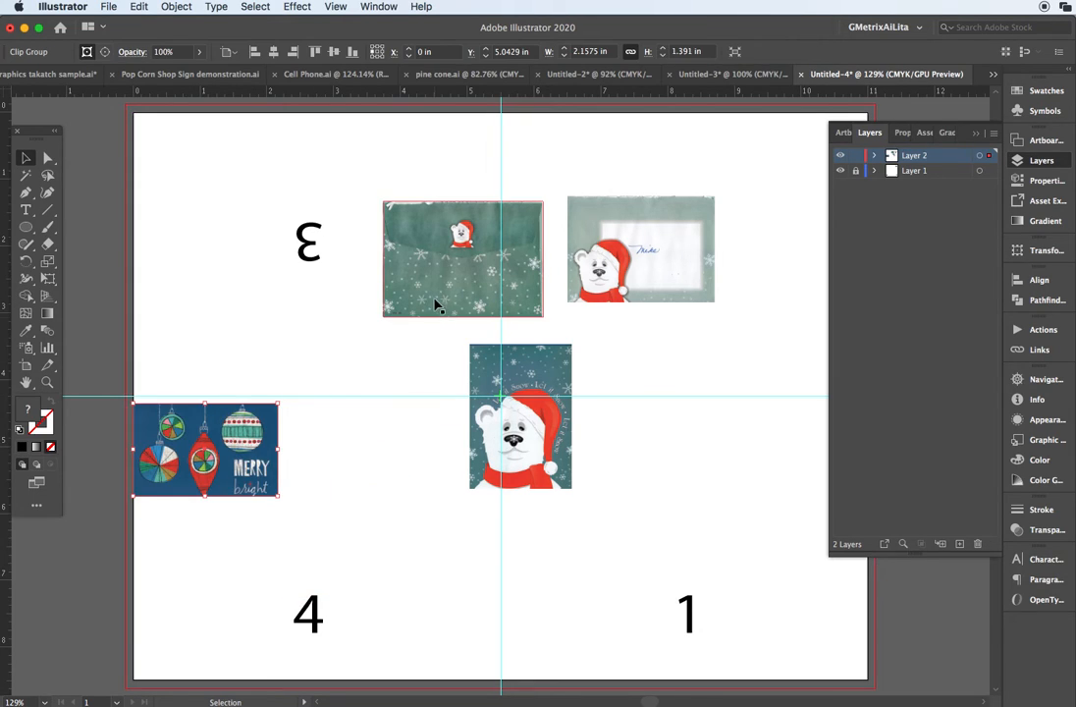
pyautogui.moveTo(589, 260); pyautogui.dragTo(640, 263)
pyautogui.moveTo(435, 292); pyautogui.dragTo(286, 281)
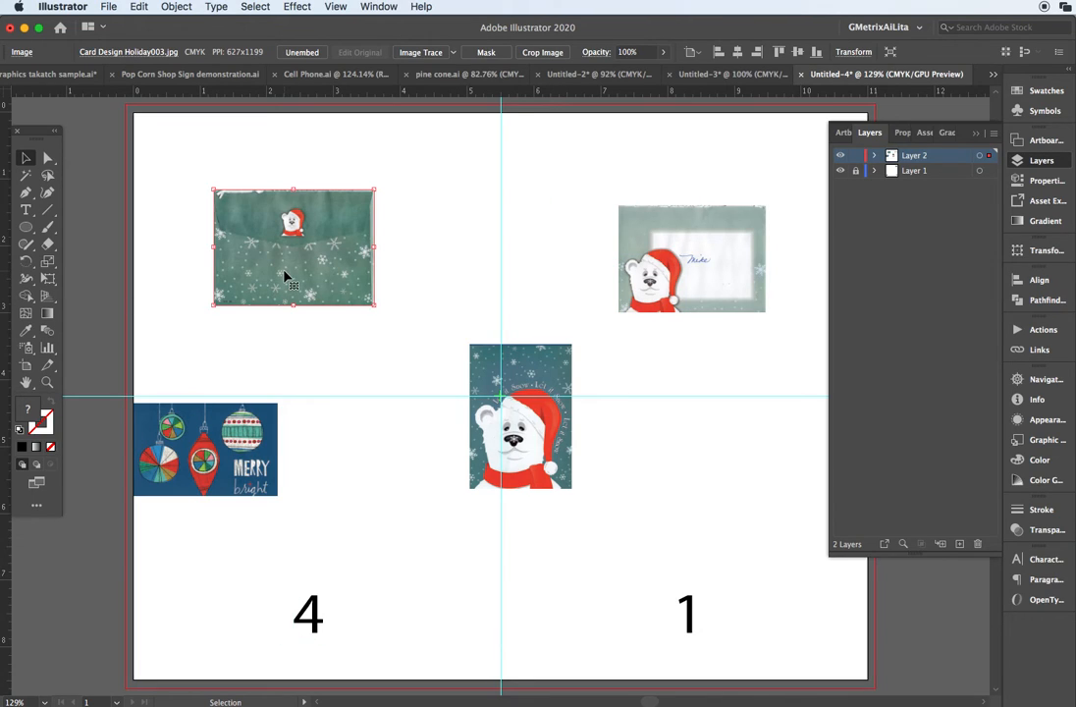
pyautogui.moveTo(377, 308); pyautogui.dragTo(224, 196)
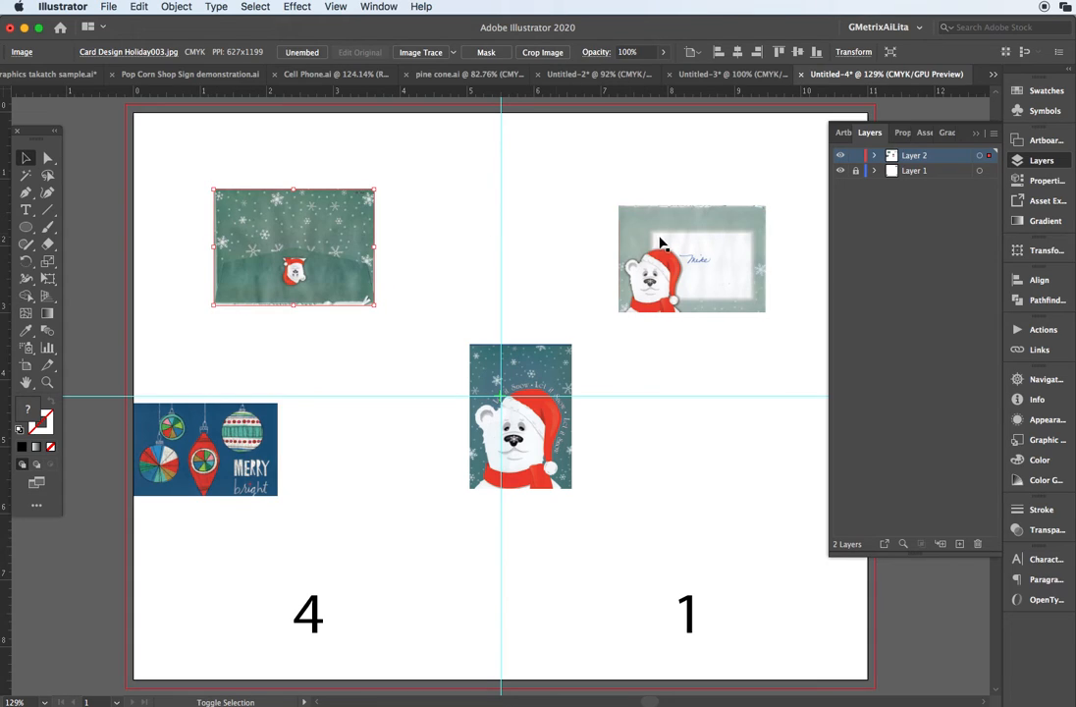
pyautogui.click(676, 244)
pyautogui.moveTo(773, 199); pyautogui.dragTo(615, 314)
pyautogui.moveTo(554, 366); pyautogui.dragTo(693, 489)
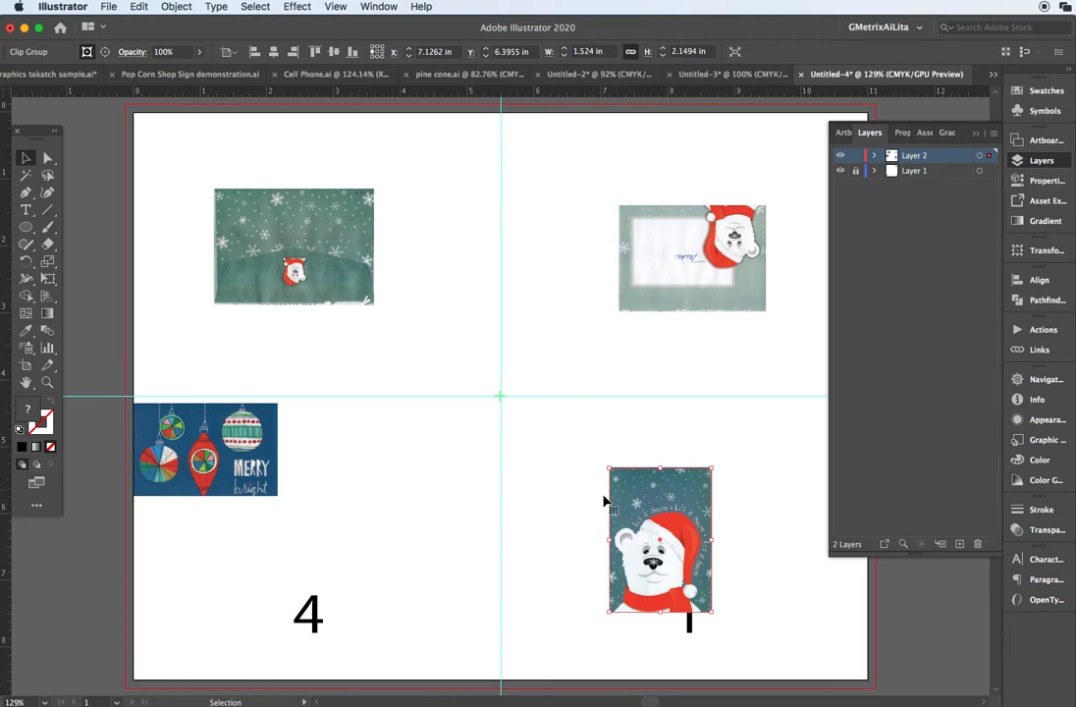
# - Enlarge the ornament picture to about 5.4 in wide to span its lower-left panel, and scale up the bear picture in the lower-right panel
pyautogui.press('super+minus')
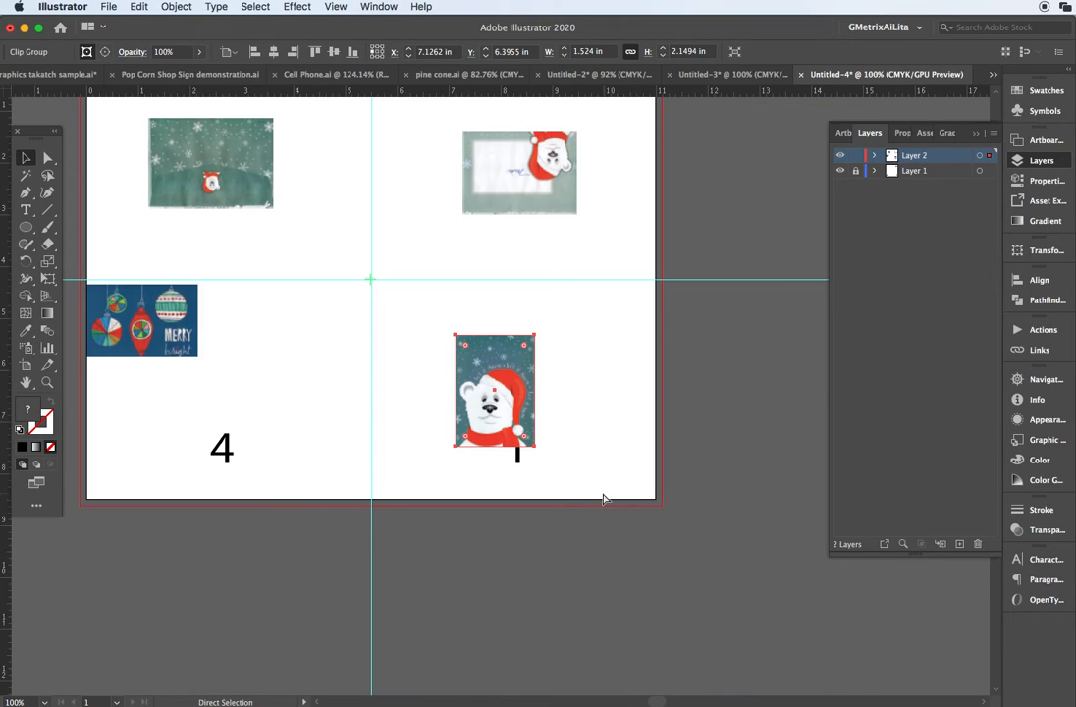
pyautogui.press('super+minus')
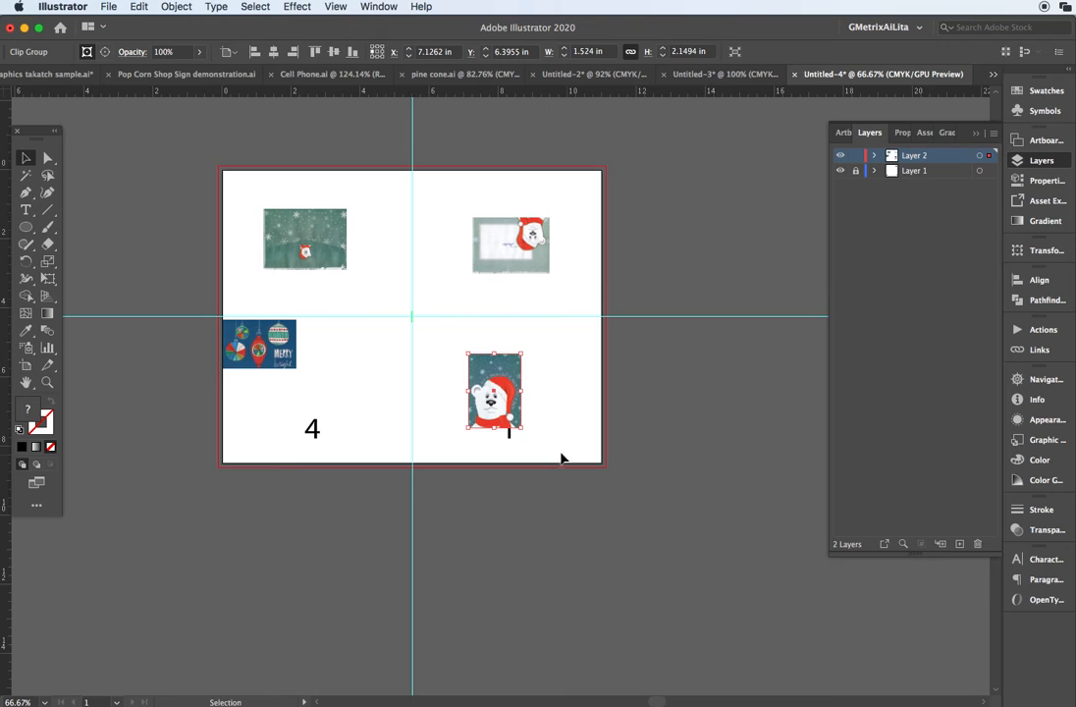
pyautogui.click(293, 361)
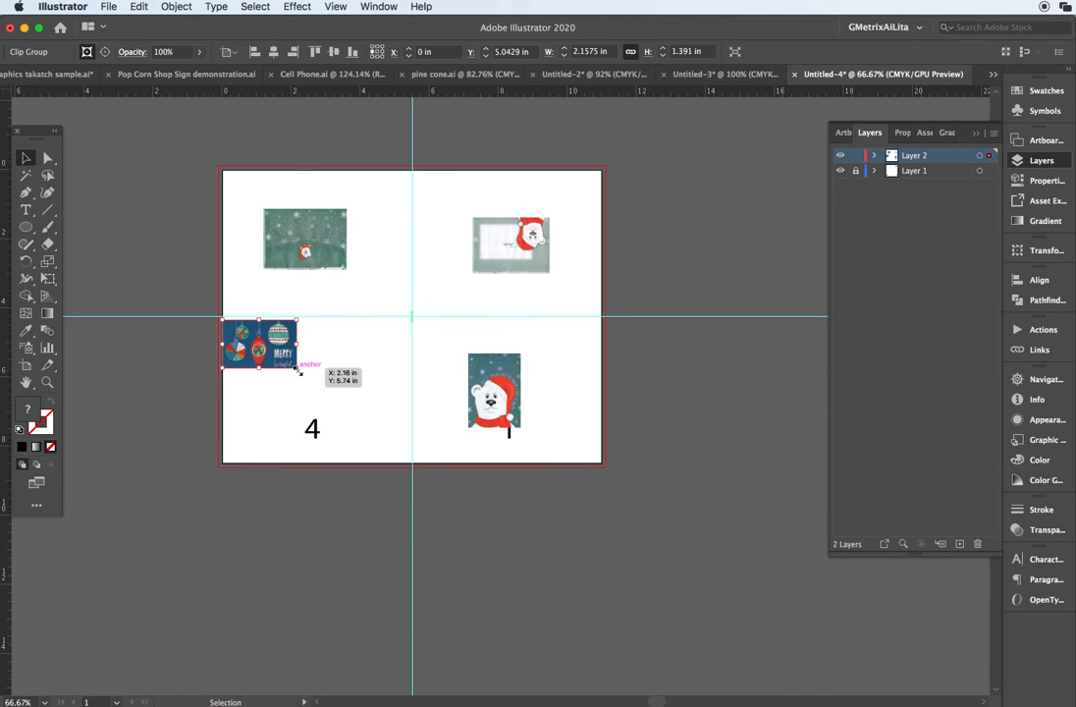
pyautogui.moveTo(298, 370); pyautogui.dragTo(413, 491)
pyautogui.moveTo(344, 363); pyautogui.dragTo(346, 378)
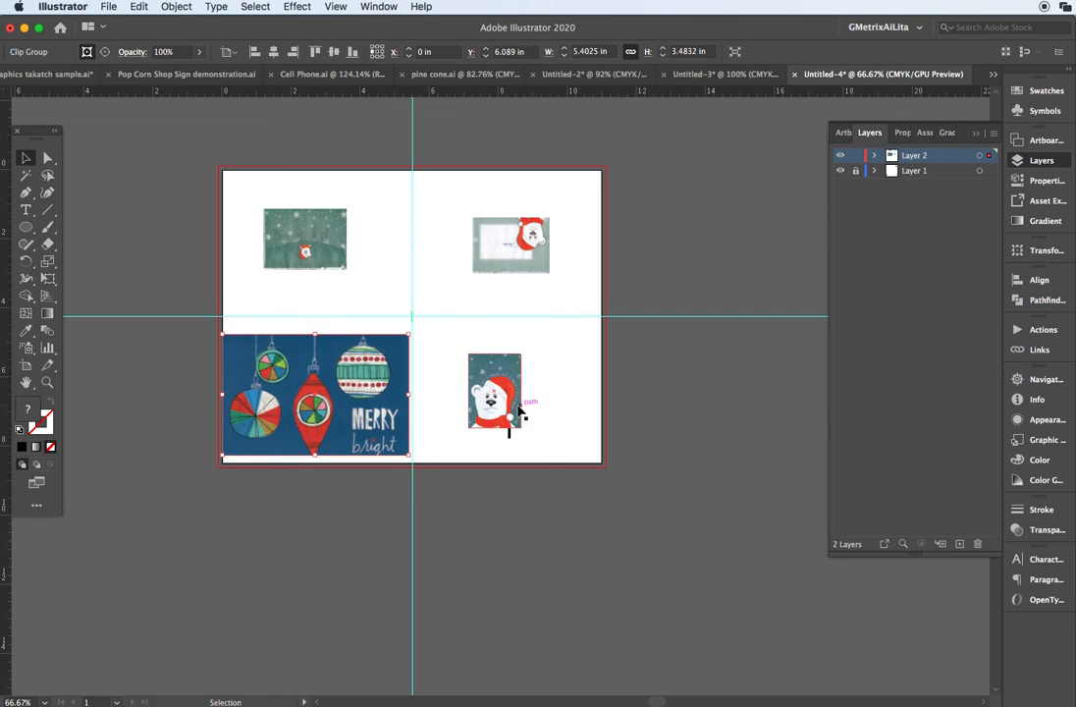
pyautogui.moveTo(519, 427); pyautogui.dragTo(550, 448)
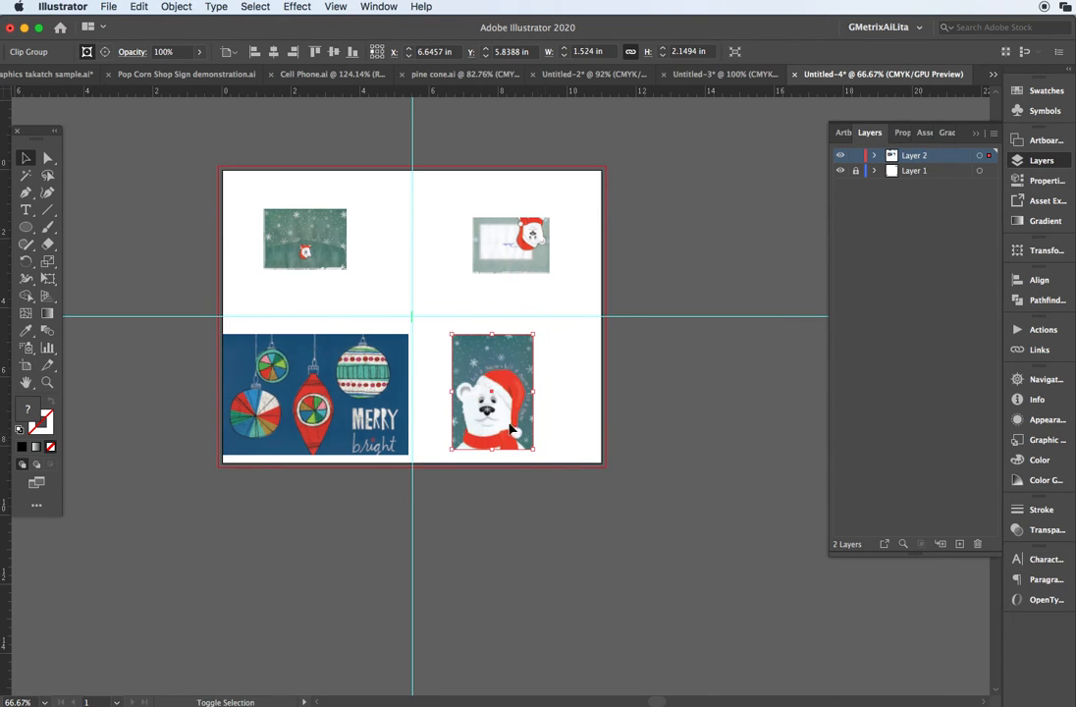
# - Enlarge the two upside-down envelope pictures and center each one roughly within its upper panel
pyautogui.click(320, 256)
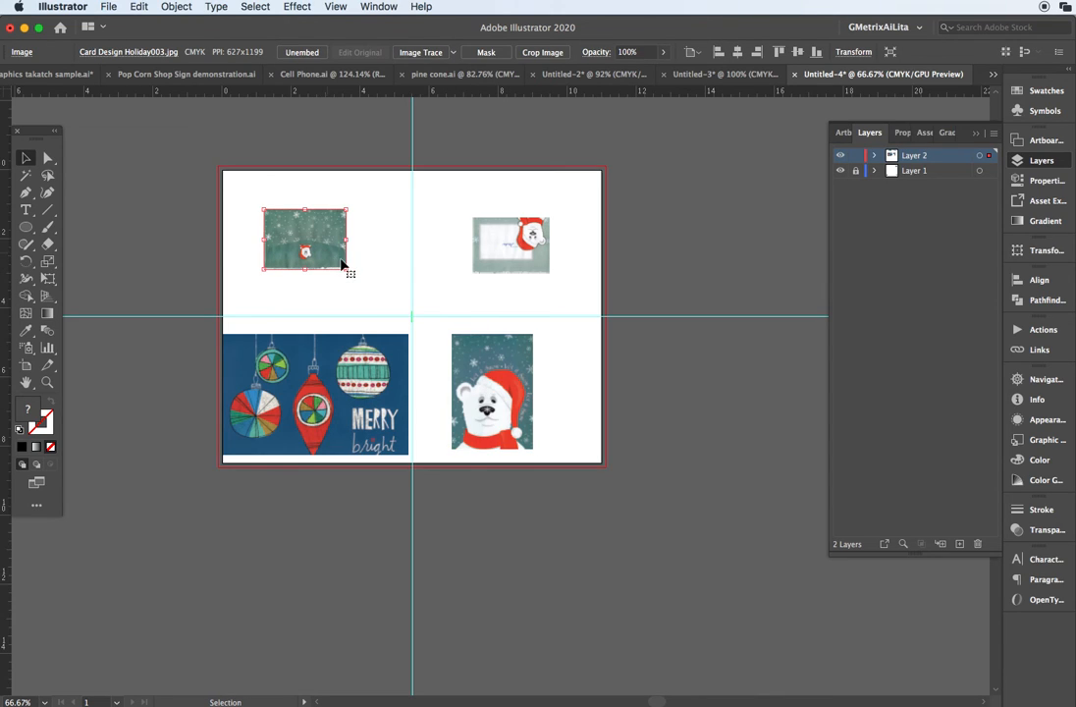
pyautogui.moveTo(345, 268); pyautogui.dragTo(329, 239)
pyautogui.moveTo(481, 257); pyautogui.dragTo(442, 234)
pyautogui.moveTo(512, 251); pyautogui.dragTo(586, 319)
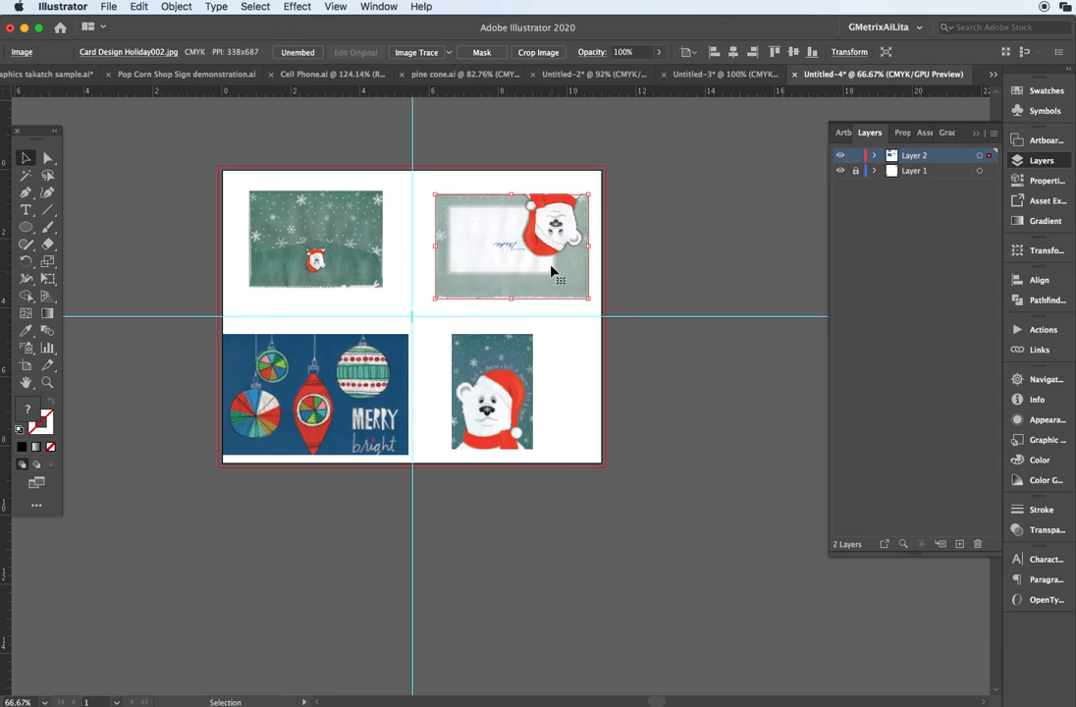
pyautogui.moveTo(549, 269); pyautogui.dragTo(543, 272)
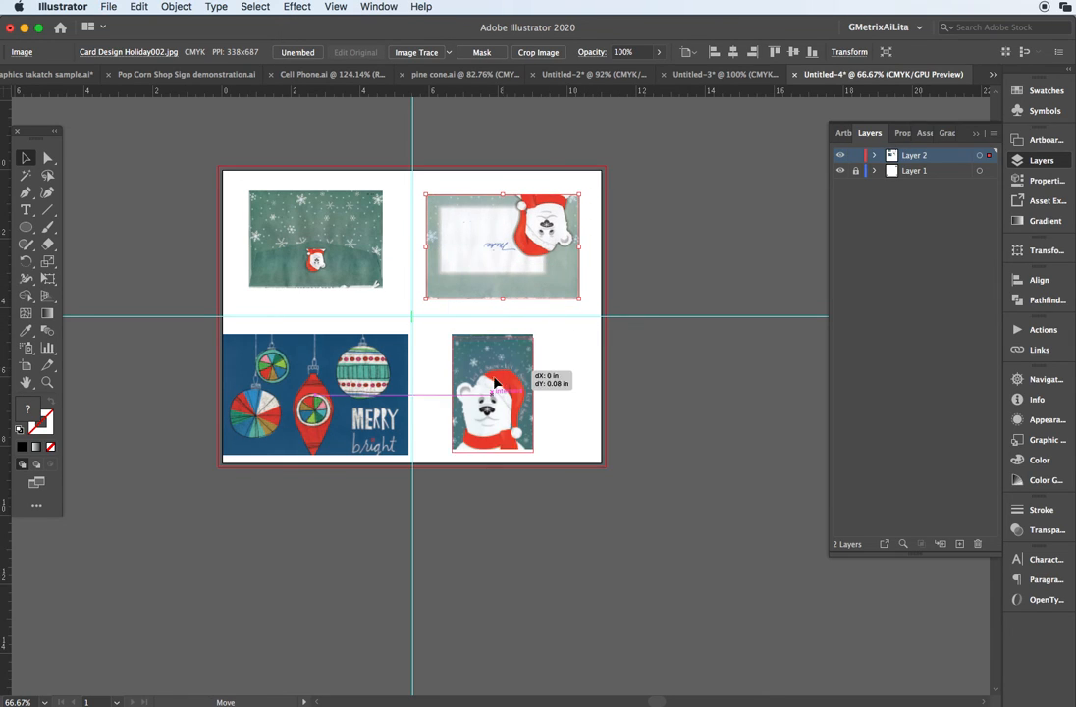
# - Swap the lower pictures, placing the bear in the lower-left panel and the ornaments in the lower-right panel
pyautogui.moveTo(491, 365); pyautogui.dragTo(370, 480)
pyautogui.moveTo(357, 385); pyautogui.dragTo(546, 379)
pyautogui.moveTo(387, 487); pyautogui.dragTo(342, 374)
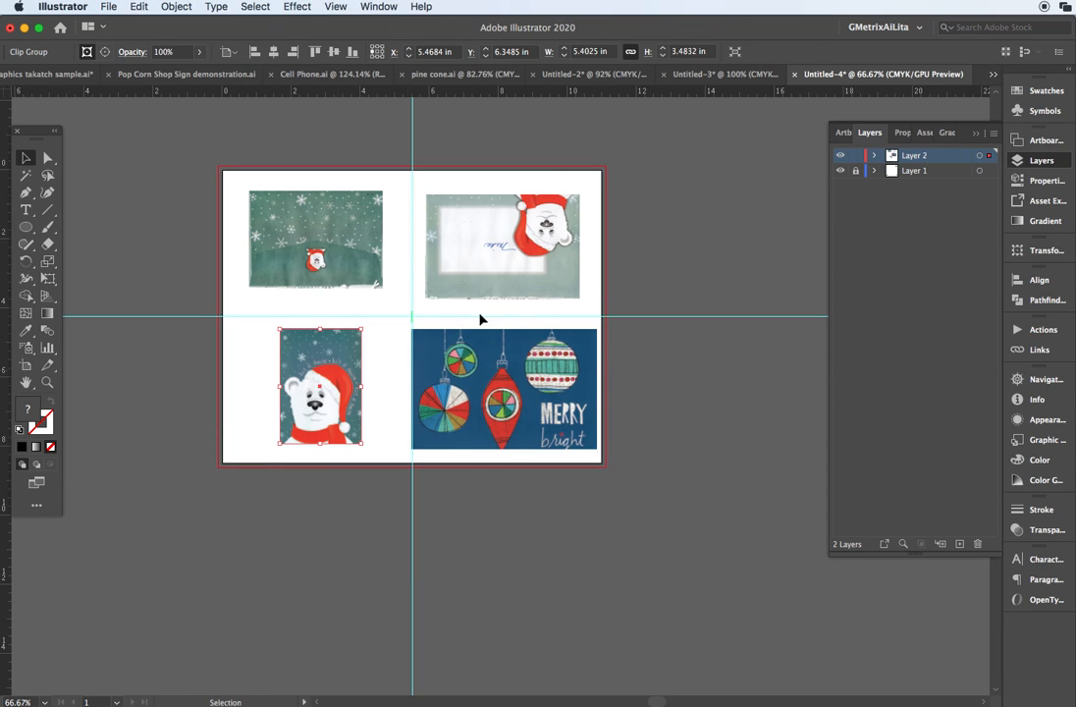
# - Compare the picture placement with the panel numbers by hiding and showing Layer 2, and view the whole artboard without panels
pyautogui.click(840, 157)
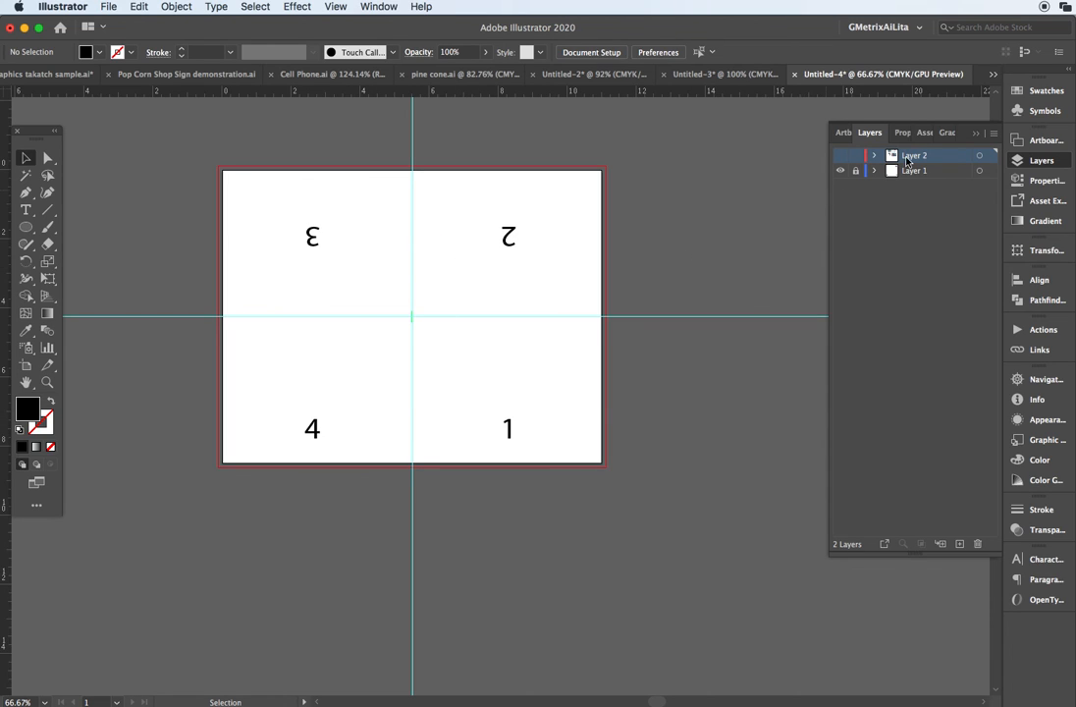
pyautogui.click(840, 157)
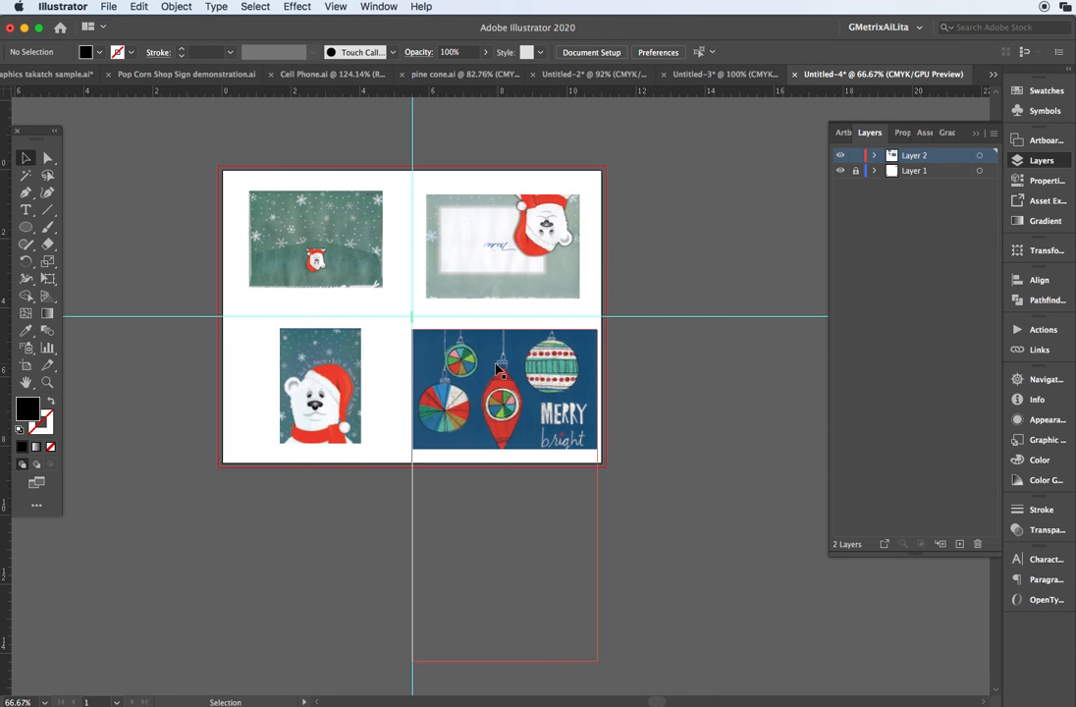
pyautogui.press('super+0')
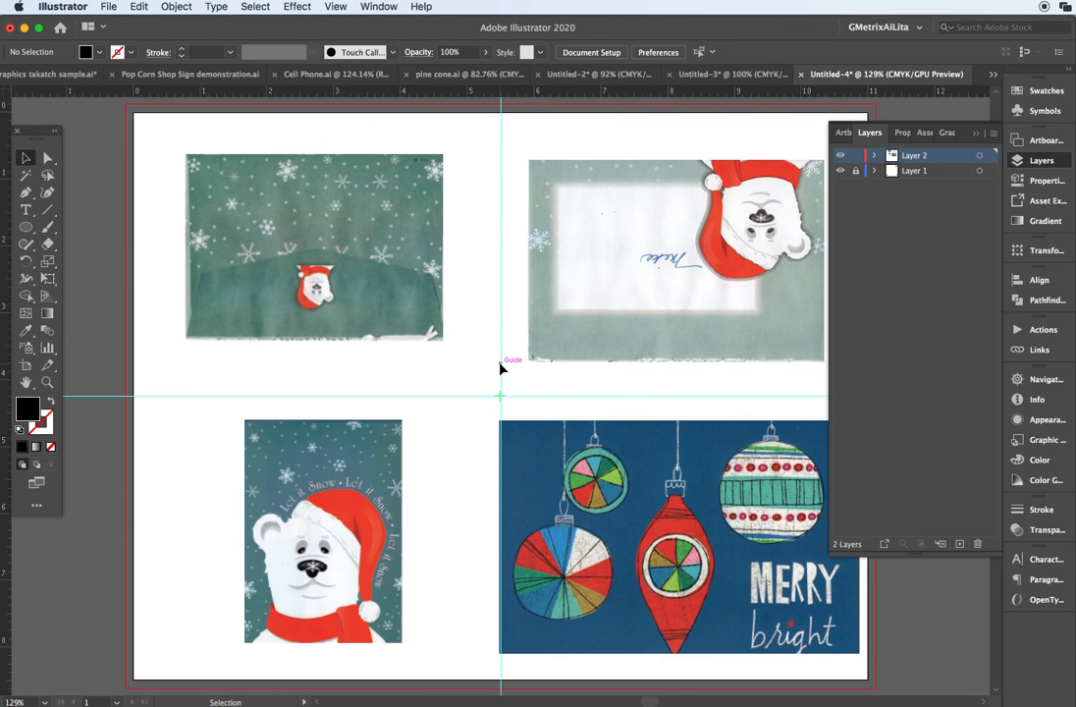
pyautogui.press('Tab')
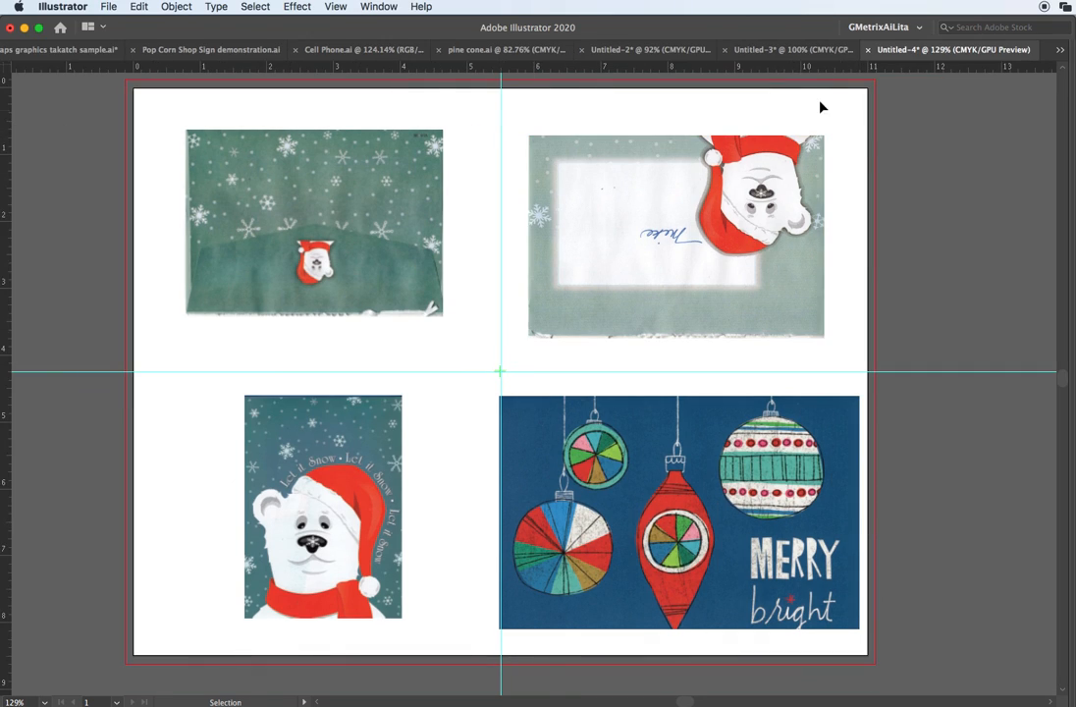